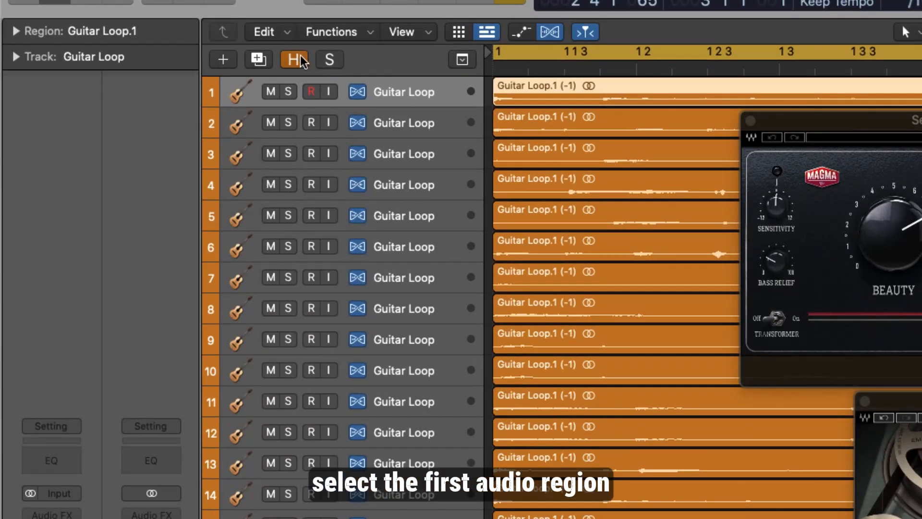
- Open Selection-Based Processing for the first guitar region and insert a stereo Channel EQ in plug-in set A
left_click(368, 39)
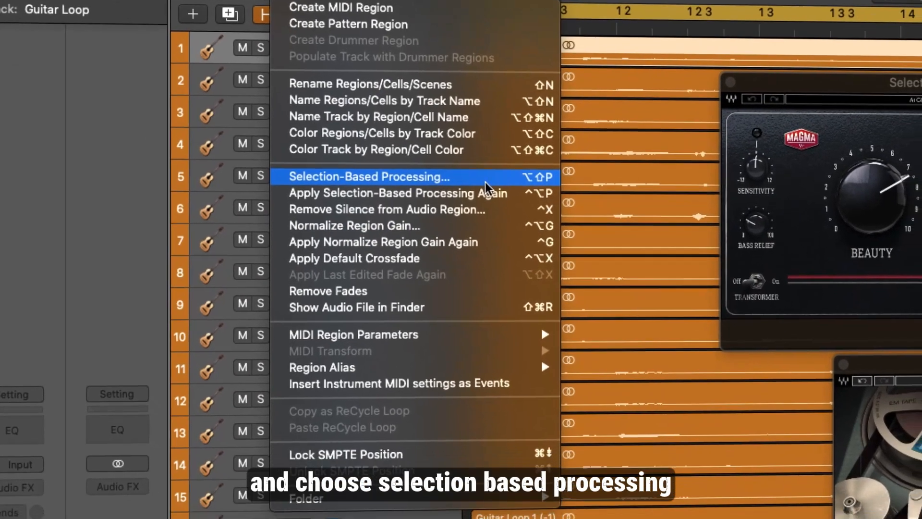
left_click(506, 221)
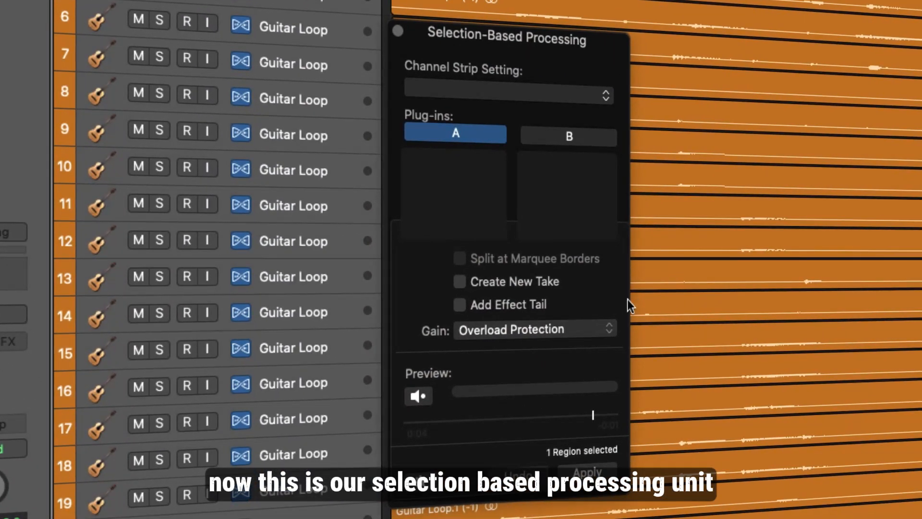
left_click(502, 166)
mouse_move(497, 358)
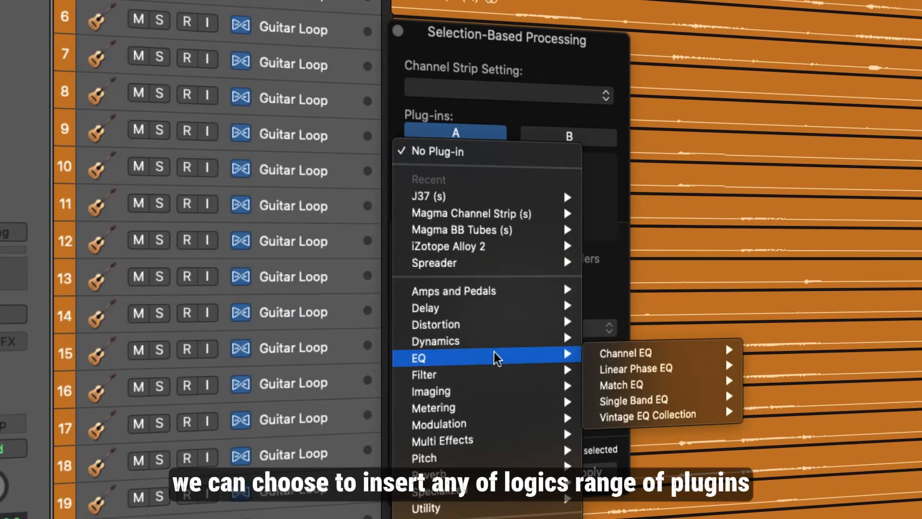
mouse_move(666, 360)
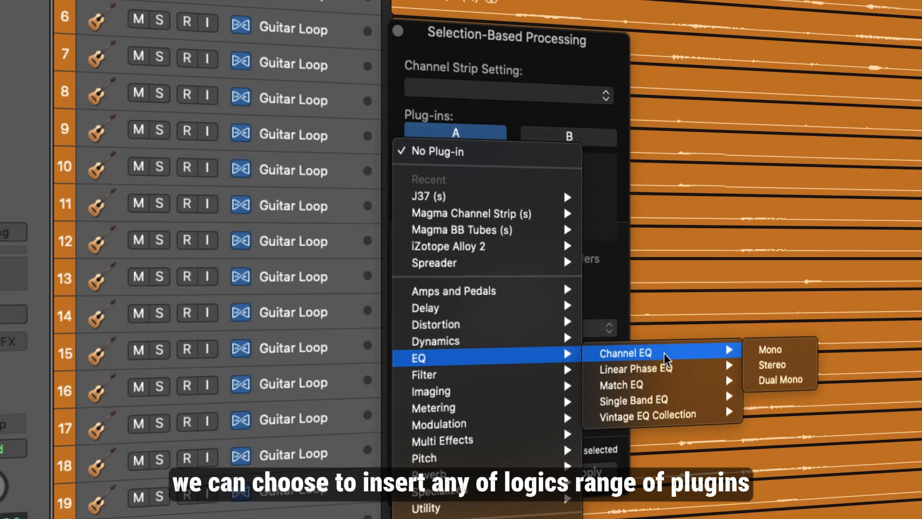
left_click(794, 366)
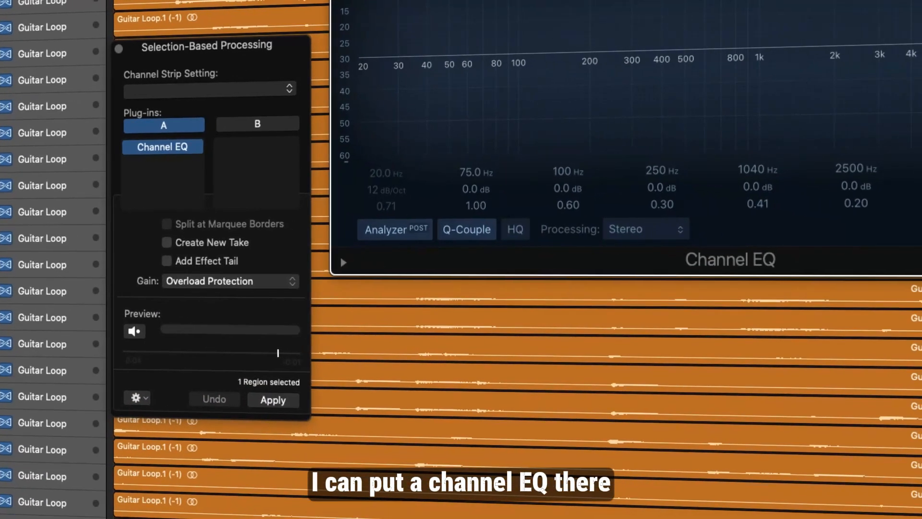
- Add a Tape Delay and a stereo Compressor after the Channel EQ in plug-in set A
left_click(204, 157)
mouse_move(139, 277)
mouse_move(347, 332)
left_click(454, 331)
left_click(164, 171)
mouse_move(148, 319)
mouse_move(355, 336)
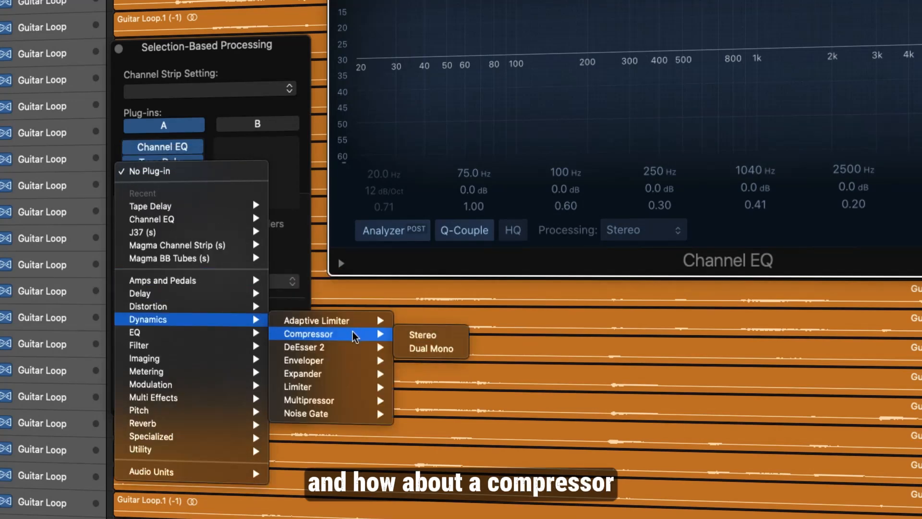
left_click(447, 336)
- Extend the set A chain with a stereo Phat FX, Distortion and Pitch Correction
left_click(163, 176)
mouse_move(153, 412)
mouse_move(312, 415)
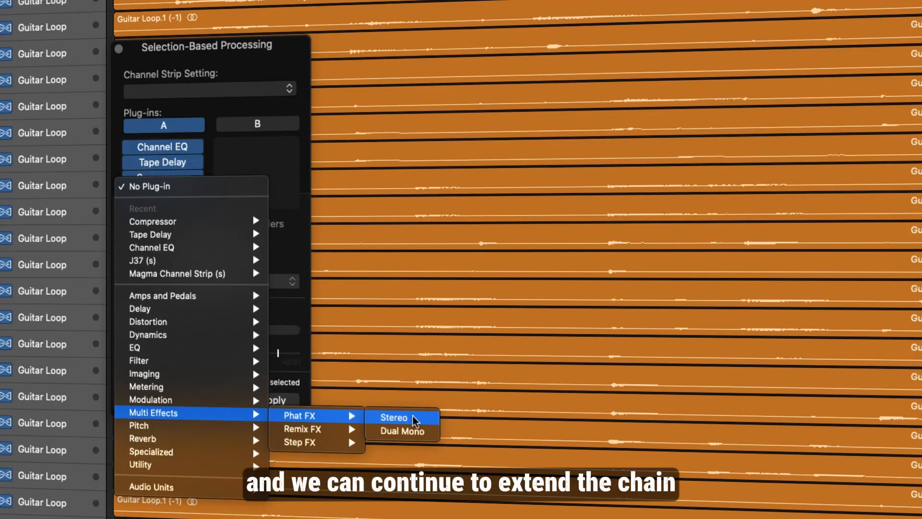
left_click(414, 420)
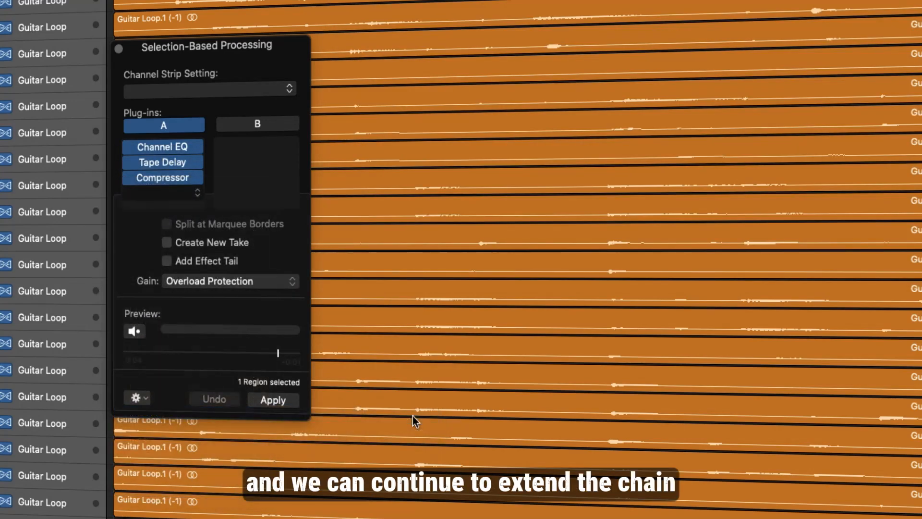
left_click(163, 139)
mouse_move(178, 382)
left_click(398, 394)
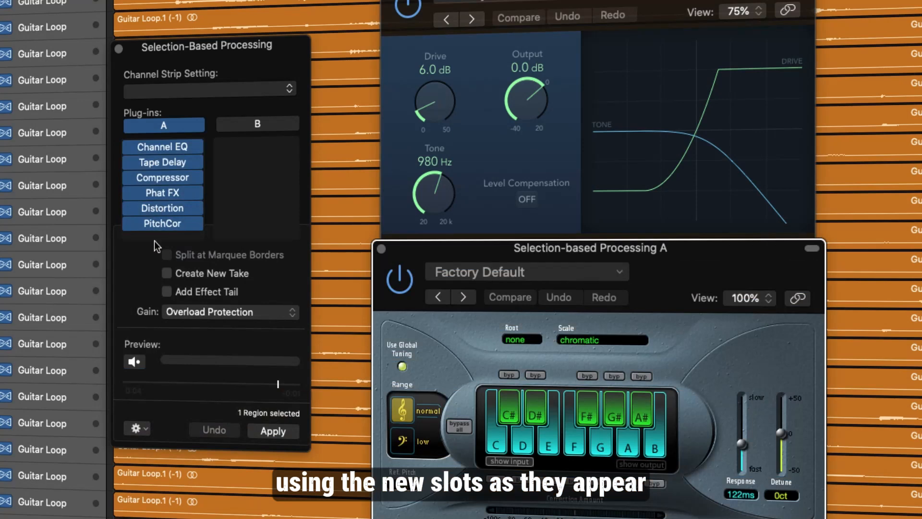
left_click(158, 239)
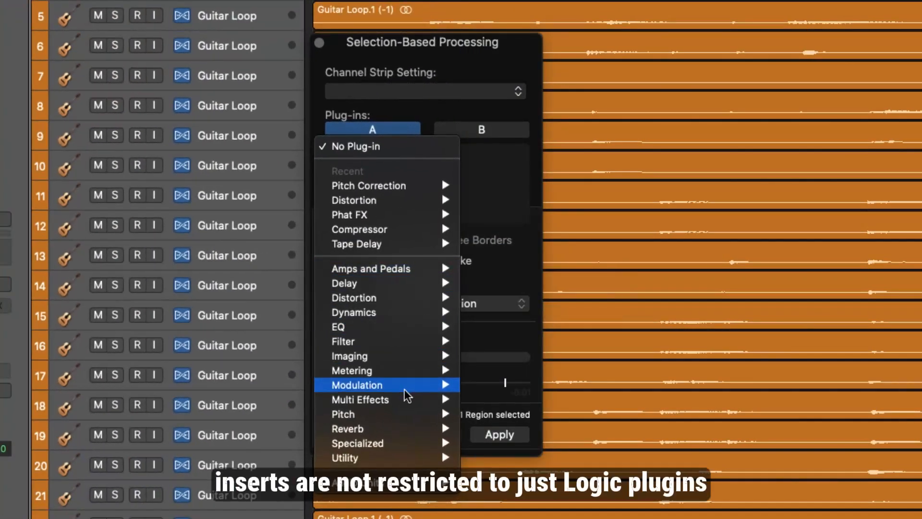
mouse_move(403, 424)
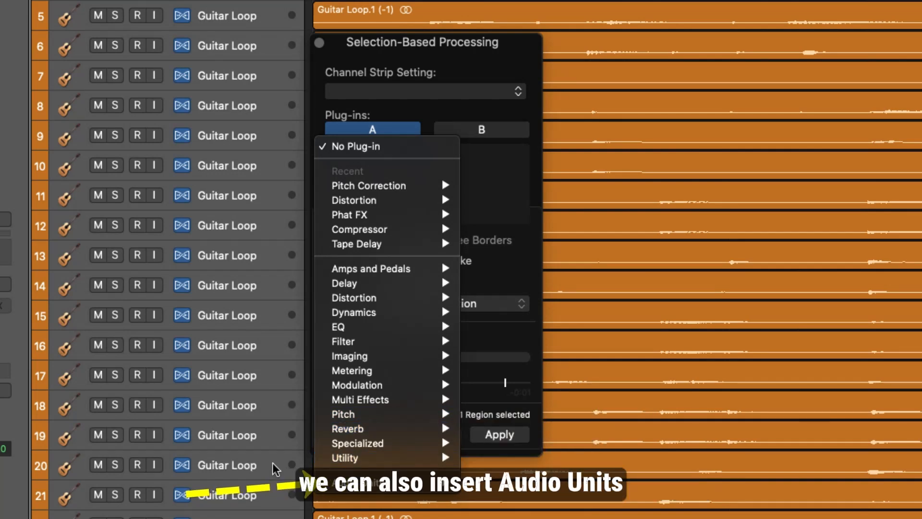
key("Escape")
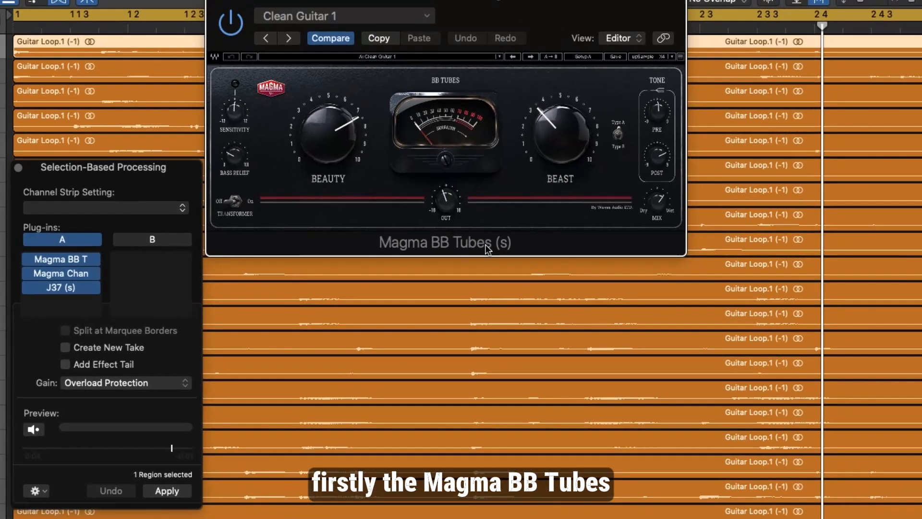
left_click(499, 57)
mouse_move(784, 326)
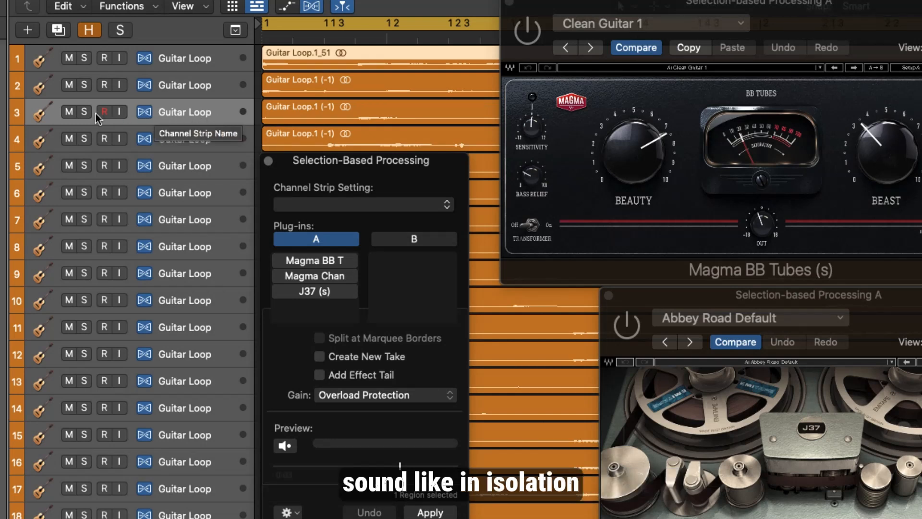
- Preview the regions on track 3 and track 1 in isolation with the set A plug-ins bypassed
left_click(193, 113)
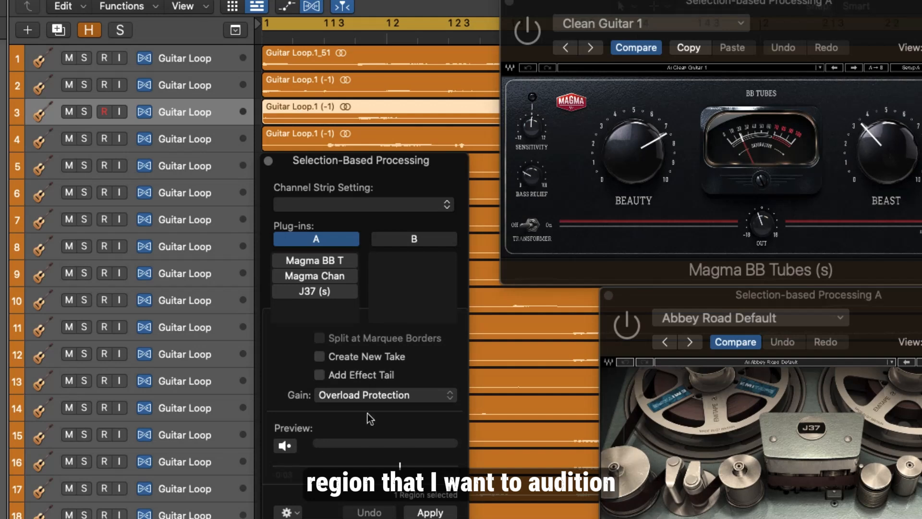
left_click(284, 446)
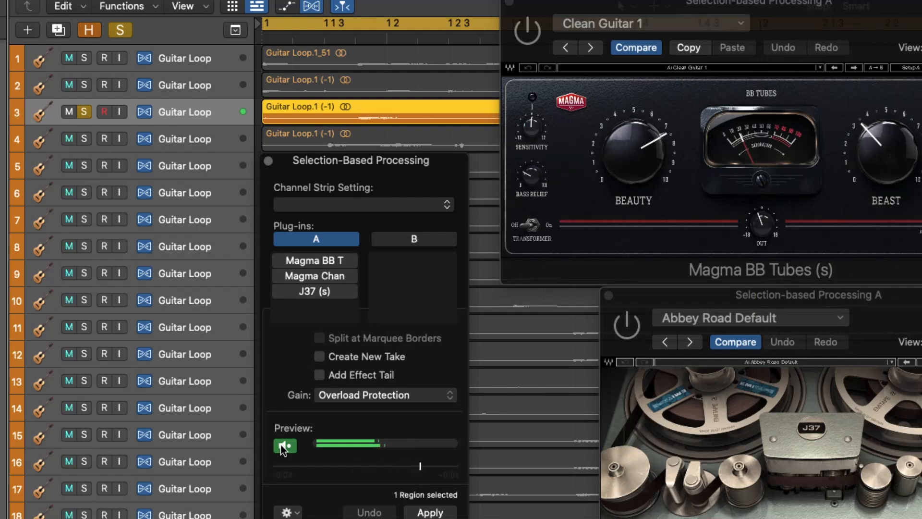
left_click(284, 446)
left_click(192, 62)
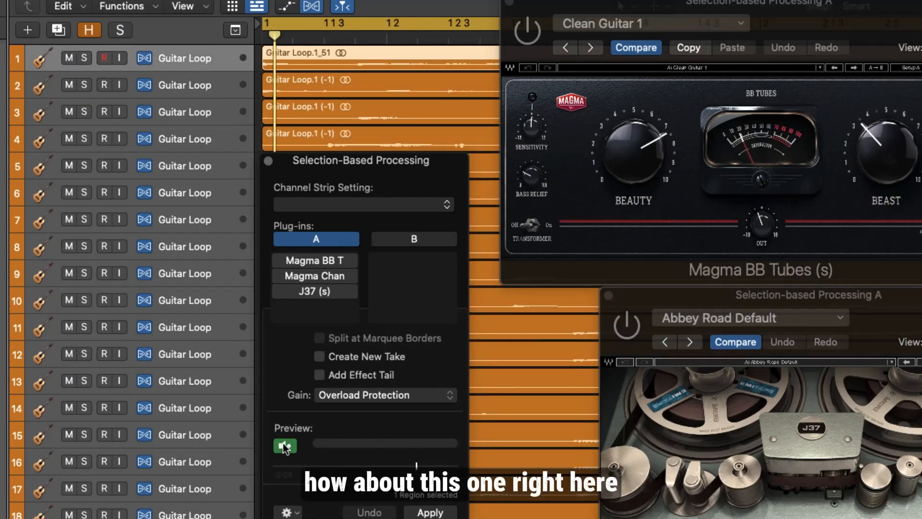
left_click(284, 446)
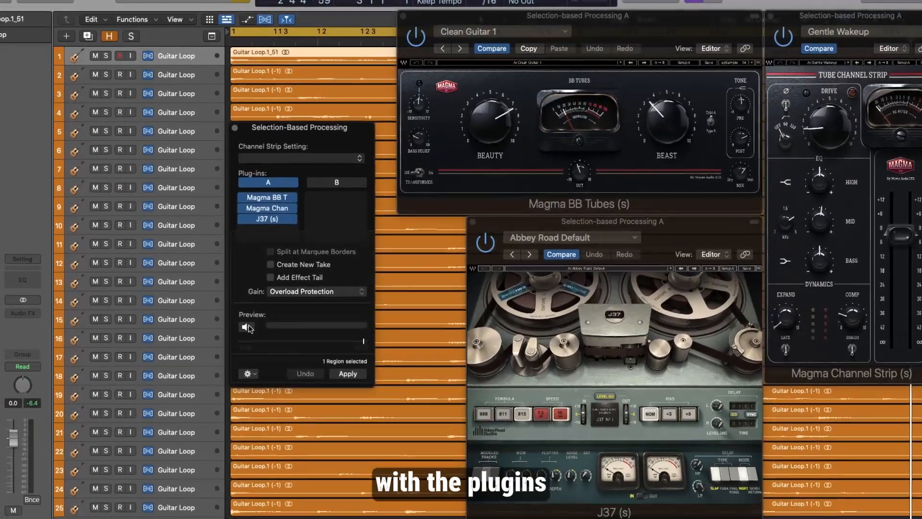
- Compare the track 1 region in the preview with the three set A plug-ins bypassed and with them enabled
left_click(248, 331)
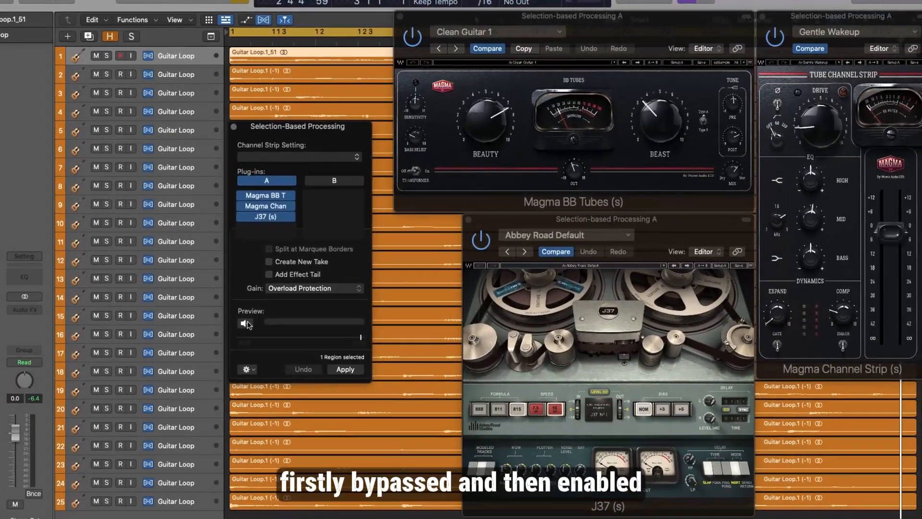
left_click(247, 321)
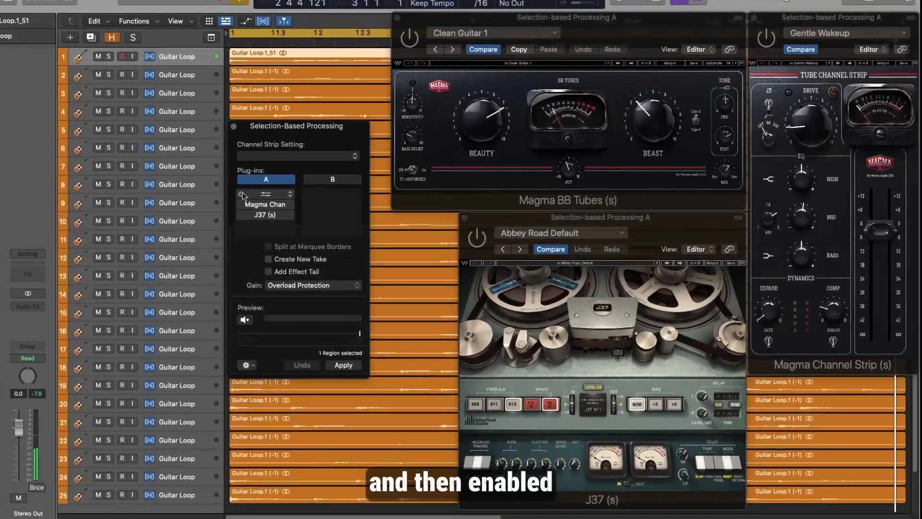
left_click(242, 194)
left_click(246, 320)
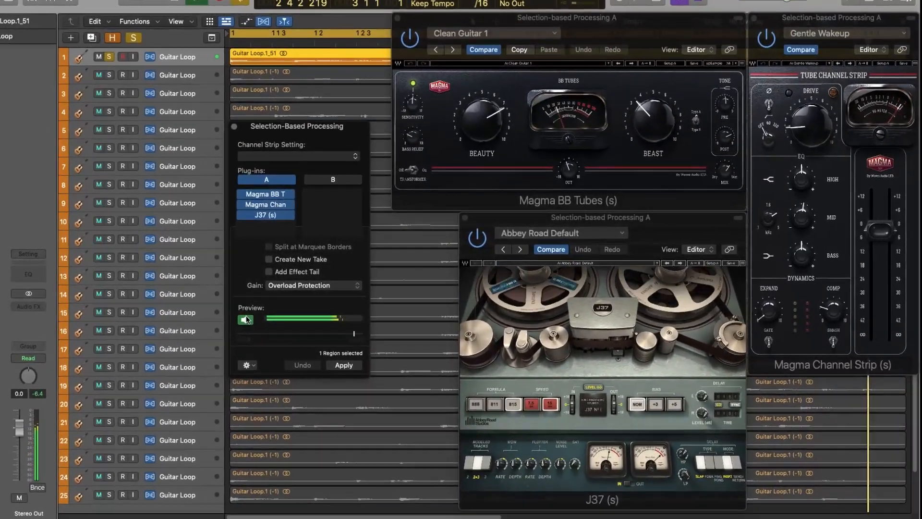
left_click(246, 319)
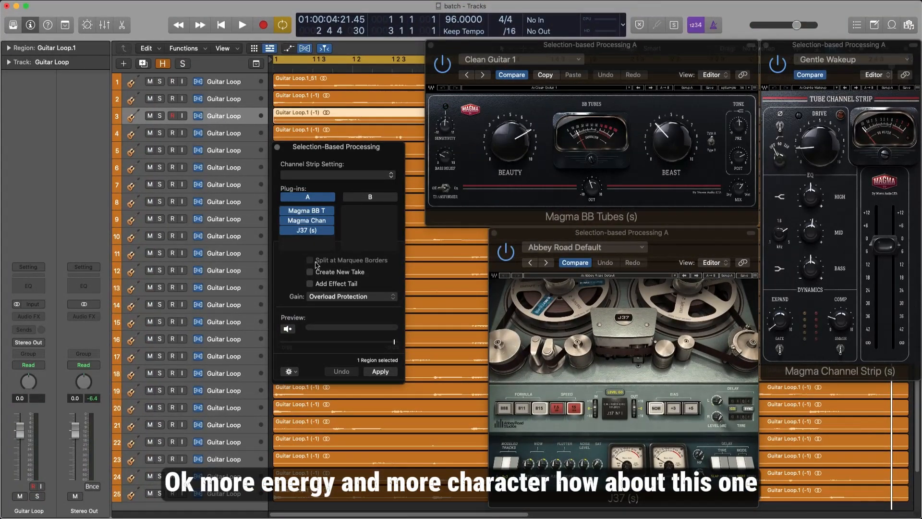
- Preview the track 3 region first with the plug-in chain bypassed and again with it enabled
left_click(287, 328)
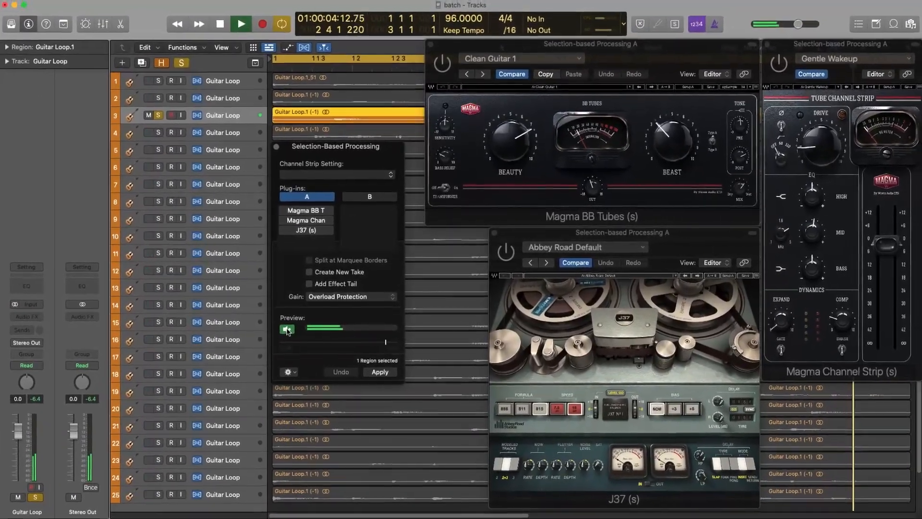
left_click(287, 329)
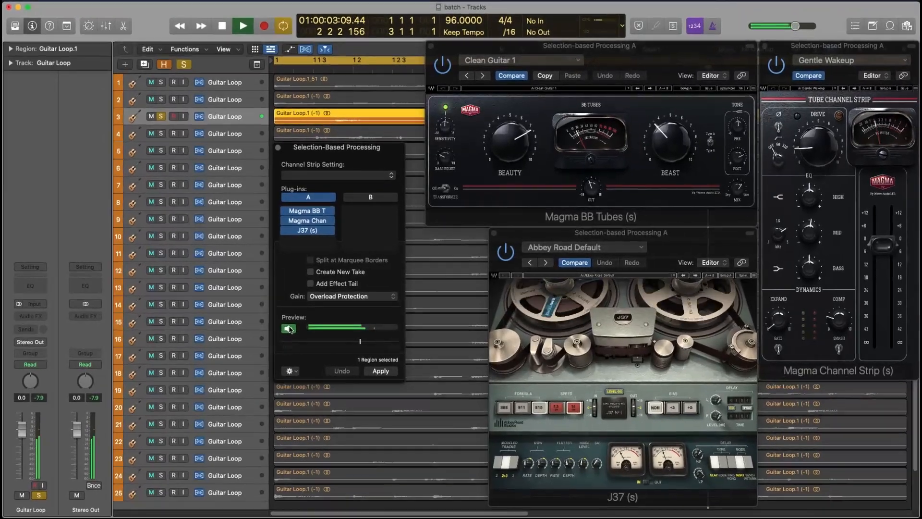
left_click(287, 329)
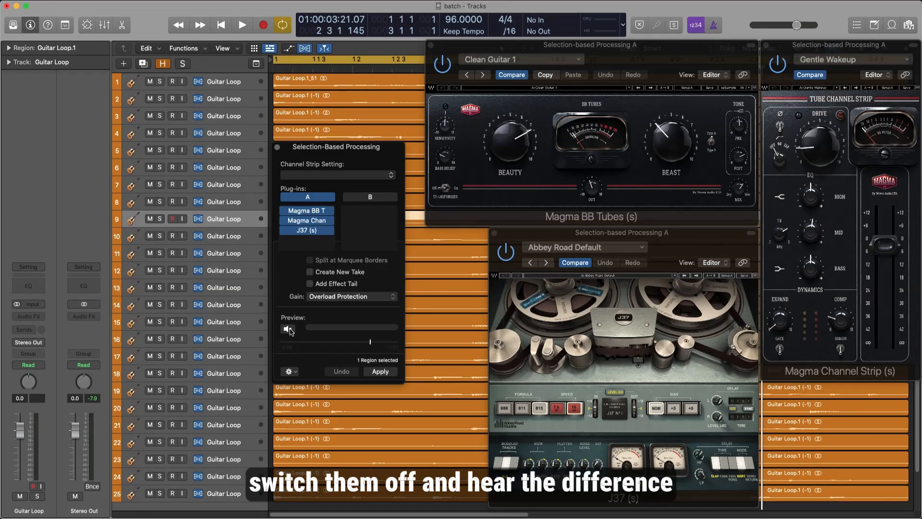
- Preview the track 9 region with the plug-in chain enabled and again with it bypassed
left_click(288, 329)
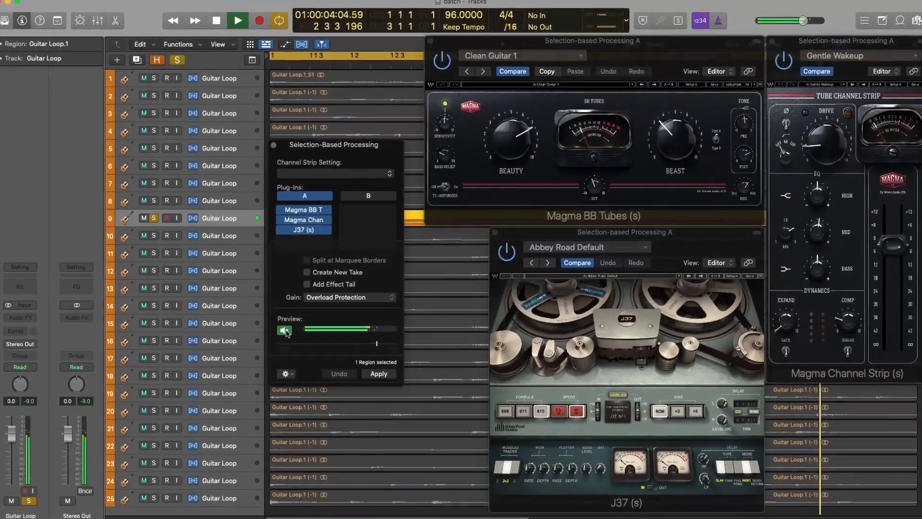
left_click(293, 329)
mouse_move(288, 214)
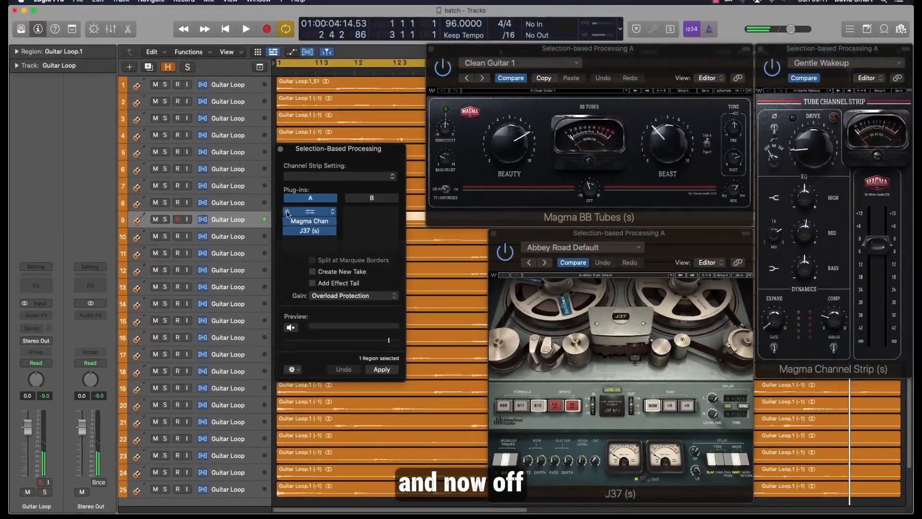
left_click(290, 328)
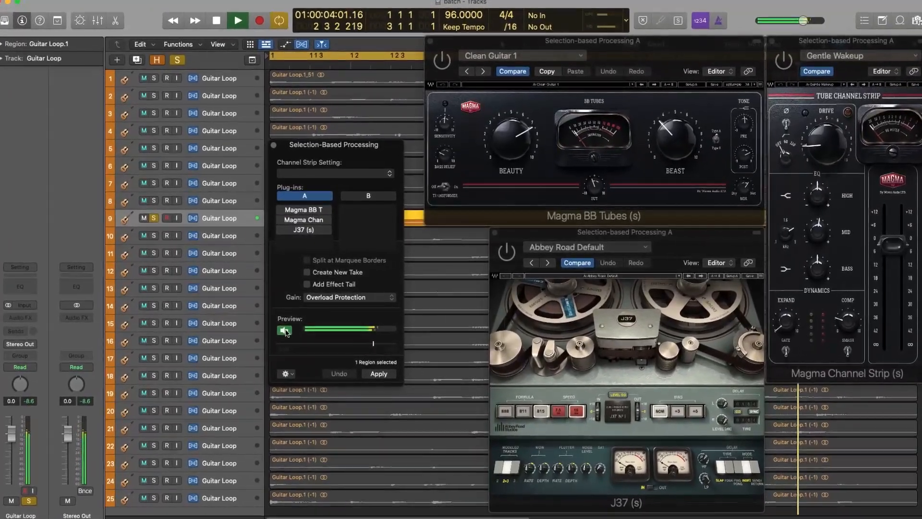
left_click(293, 329)
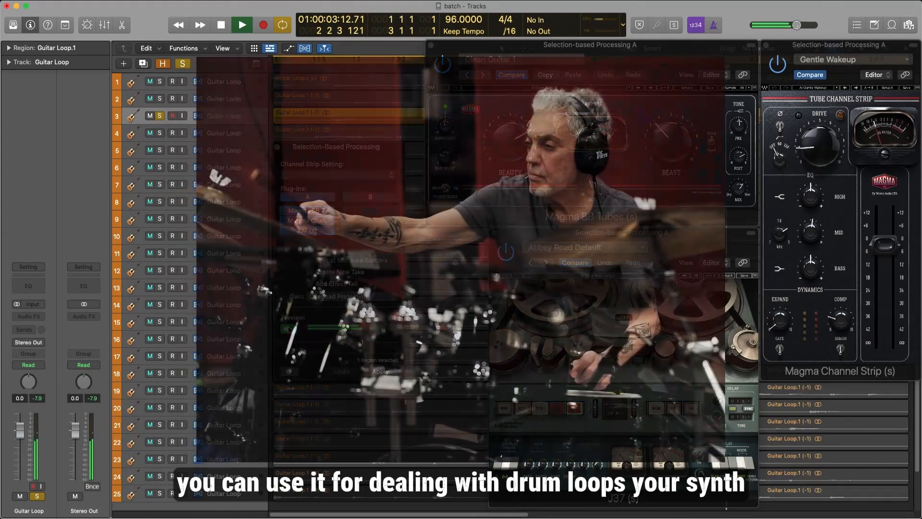
left_click(287, 326)
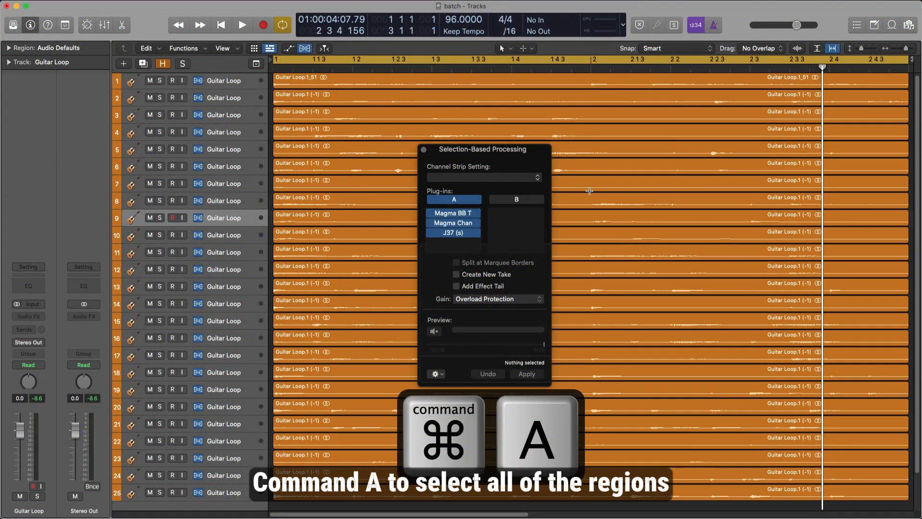
- Select all regions, turn on Add Effect Tail, keep the gain at Overload Protection and apply the plug-in chain to them
key("super+a")
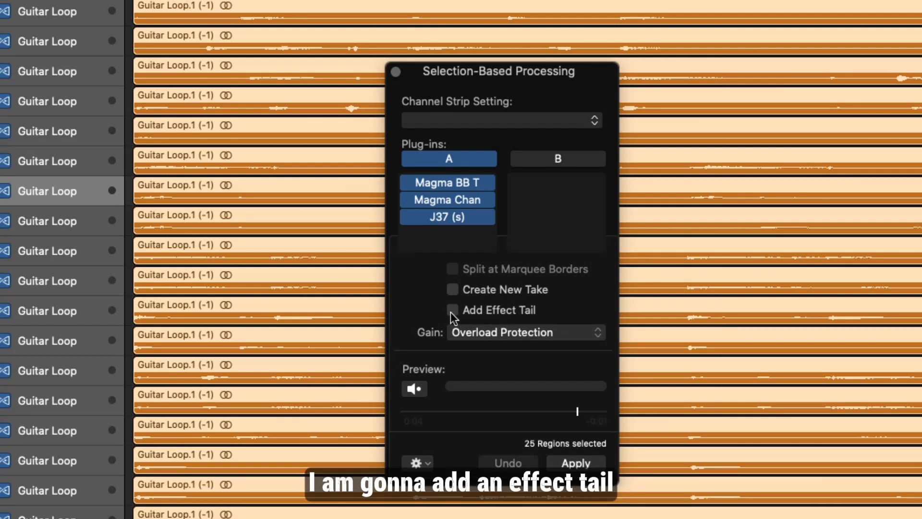
left_click(517, 334)
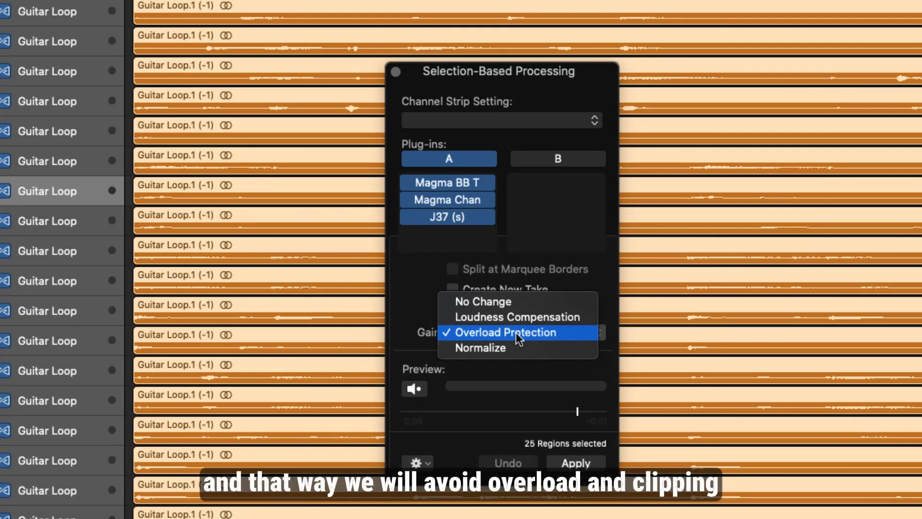
left_click(518, 335)
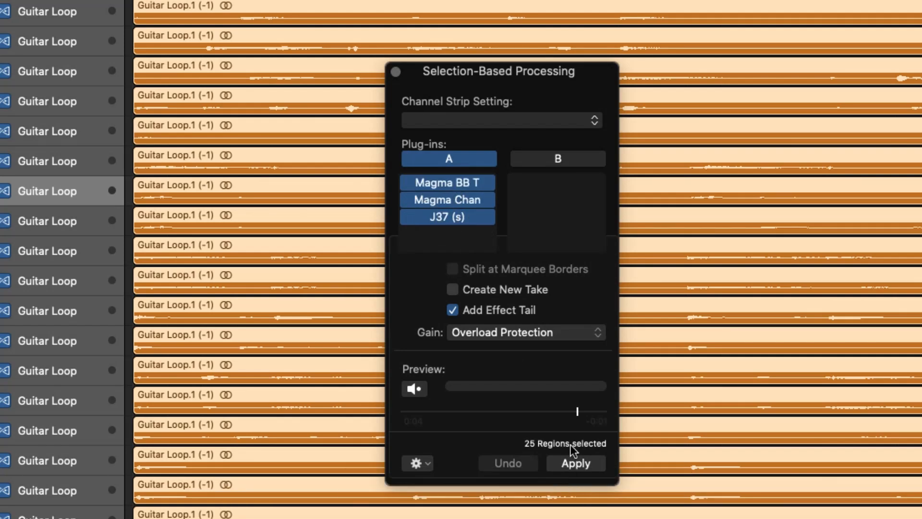
left_click(582, 468)
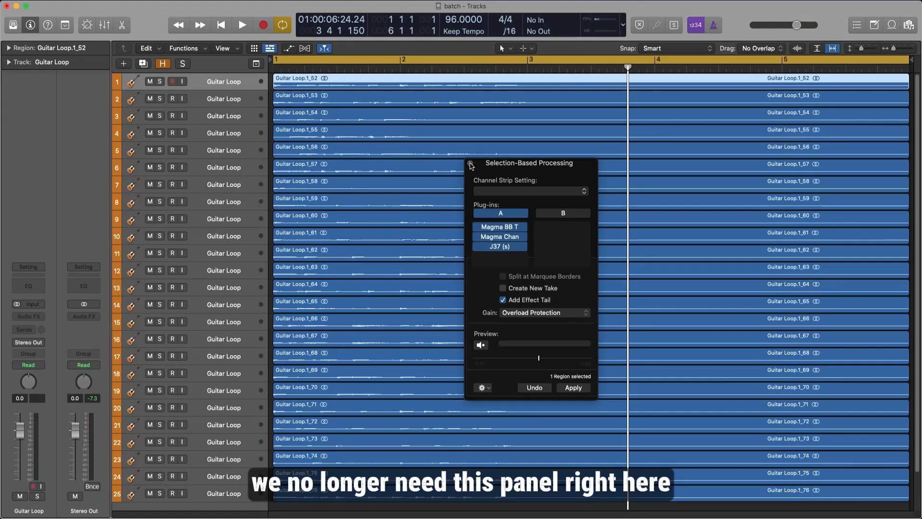
- Close the Selection-Based Processing window, select all the guitar loop regions and open the export of regions as audio files
left_click(469, 162)
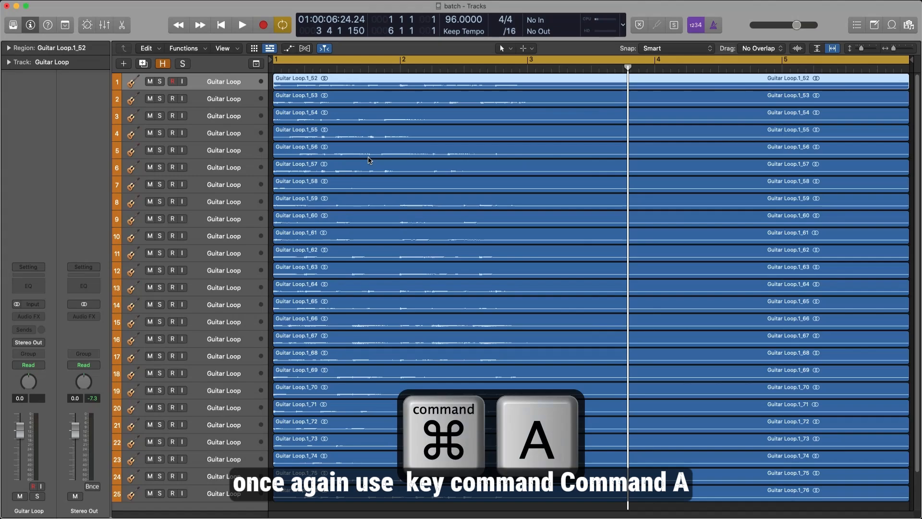
key("super+a")
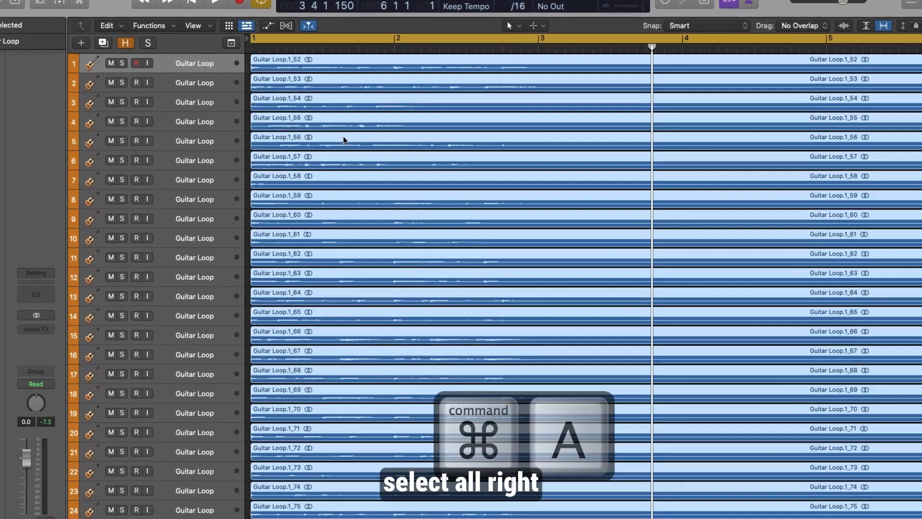
right_click(343, 140)
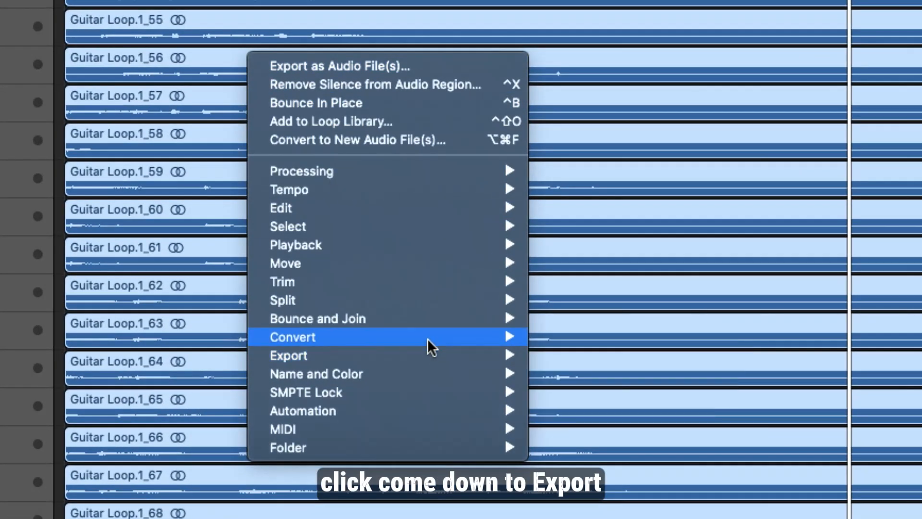
mouse_move(428, 357)
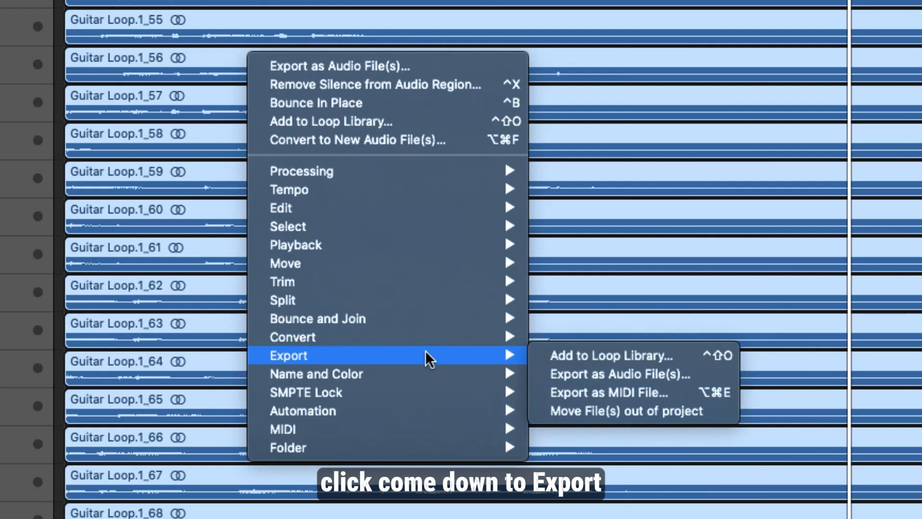
left_click(635, 377)
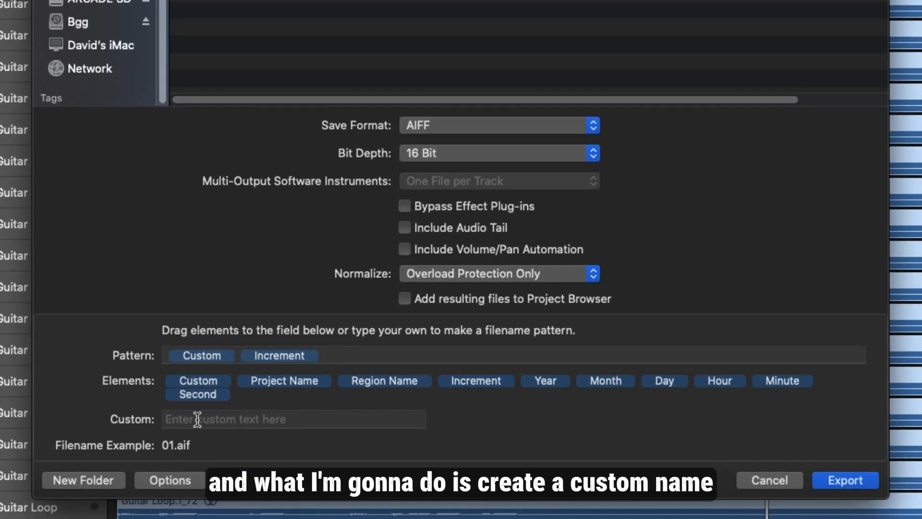
- Build the export filename from the custom text Magma Guitars followed by the Increment element and export the files
left_click(197, 419)
key("super+v")
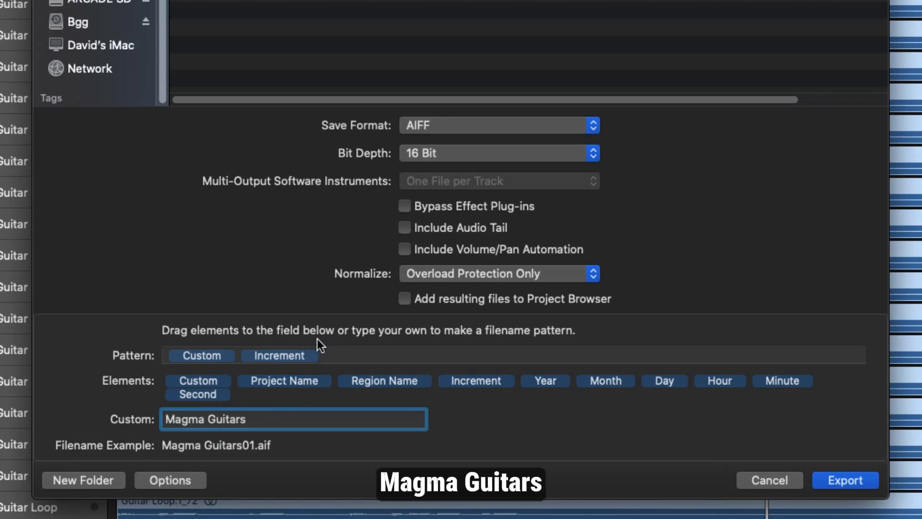
mouse_move(301, 355)
left_mouse_down()
mouse_move(471, 376)
mouse_move(288, 354)
left_mouse_up()
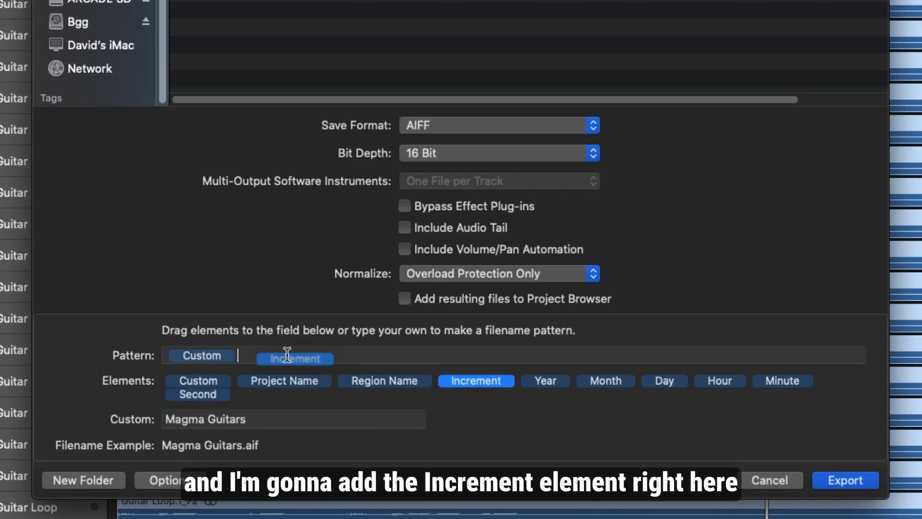
left_click(844, 477)
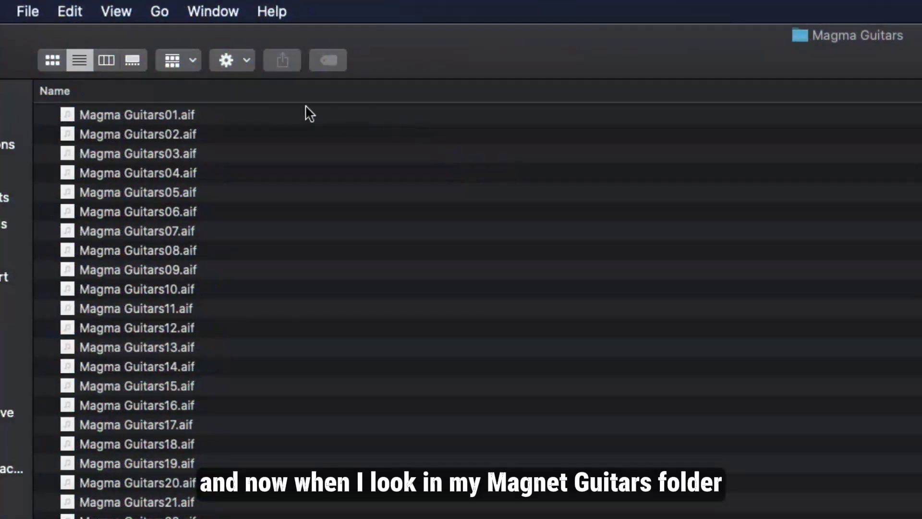
- Play the exported Magma Guitars01.aif from the Magma Guitars folder in Finder
left_click(250, 114)
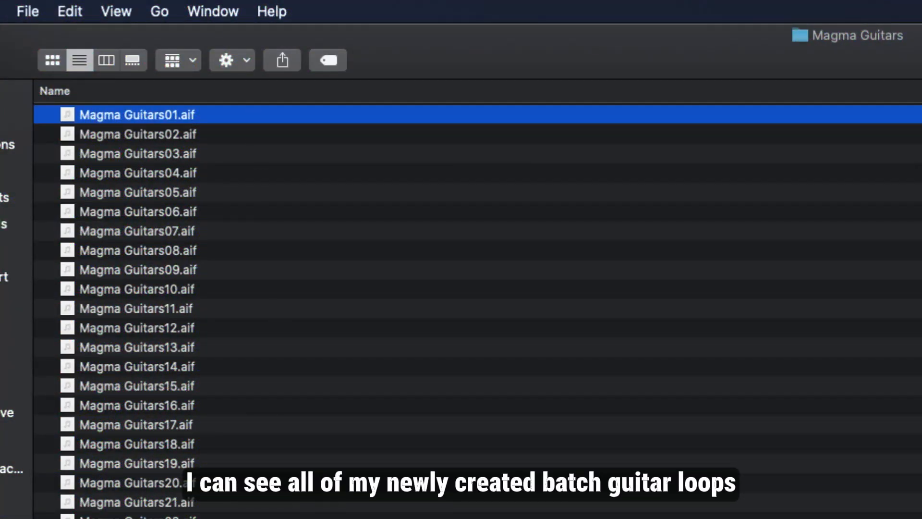
key("space")
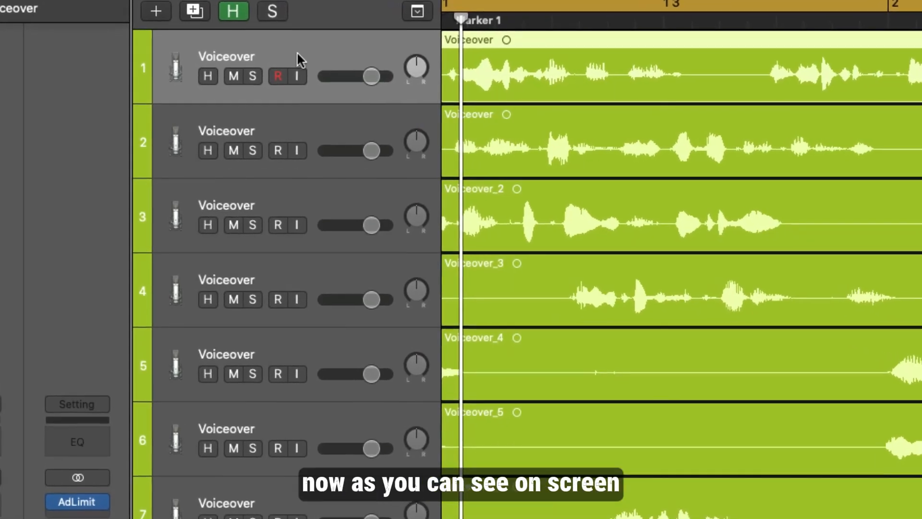
- Look over the voiceover tracks in the Logic Pro project by selecting the first few in turn
left_click(302, 128)
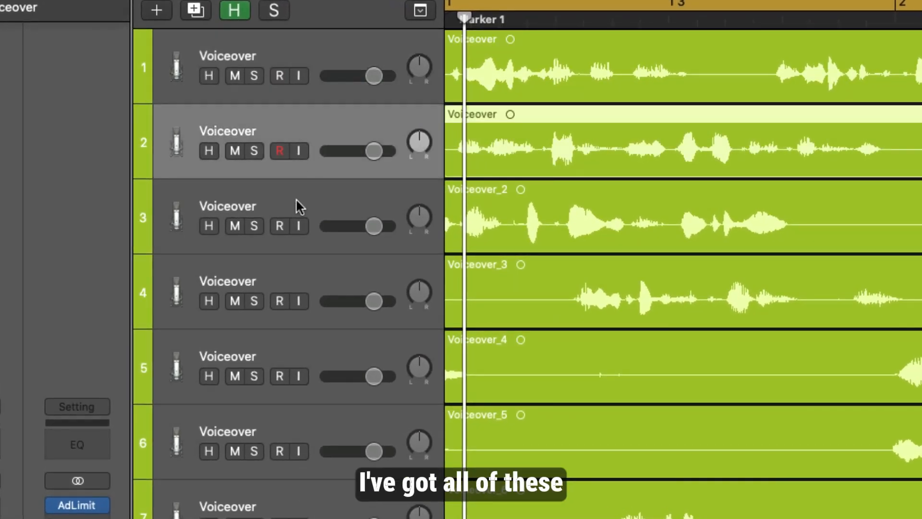
left_click(296, 197)
left_click(296, 293)
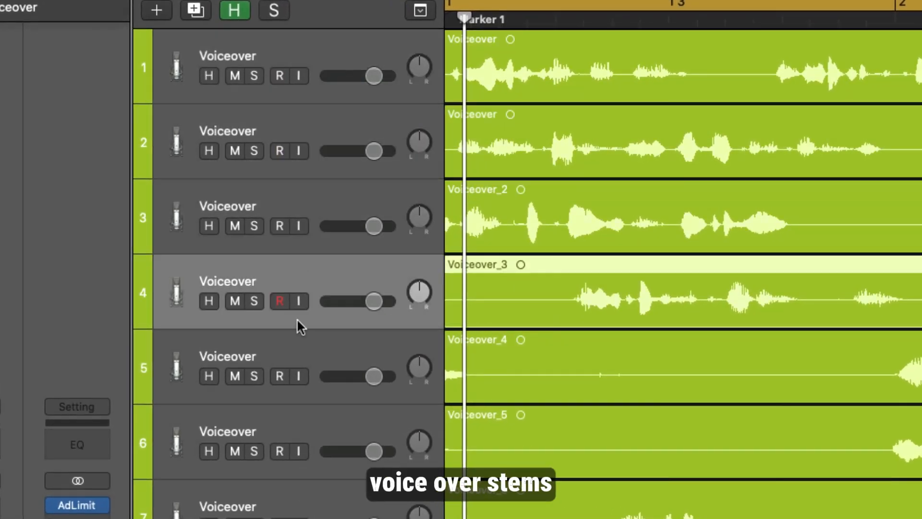
left_click(310, 92)
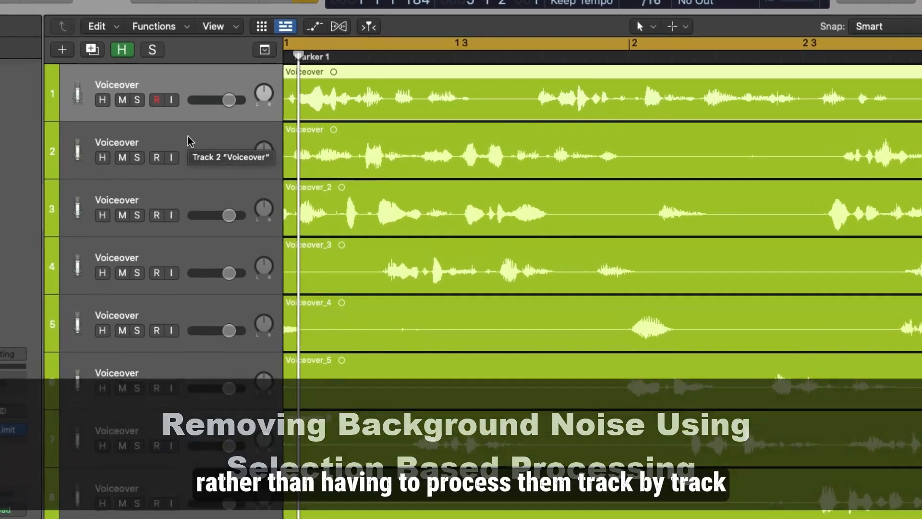
key("Down")
key("Down")
key("Up")
key("Up")
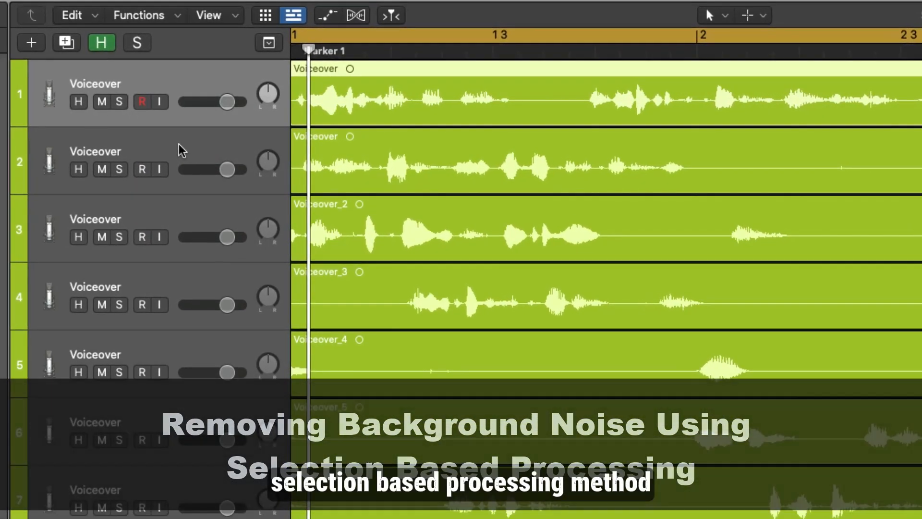
key("Down")
key("Down")
key("Up")
key("Up")
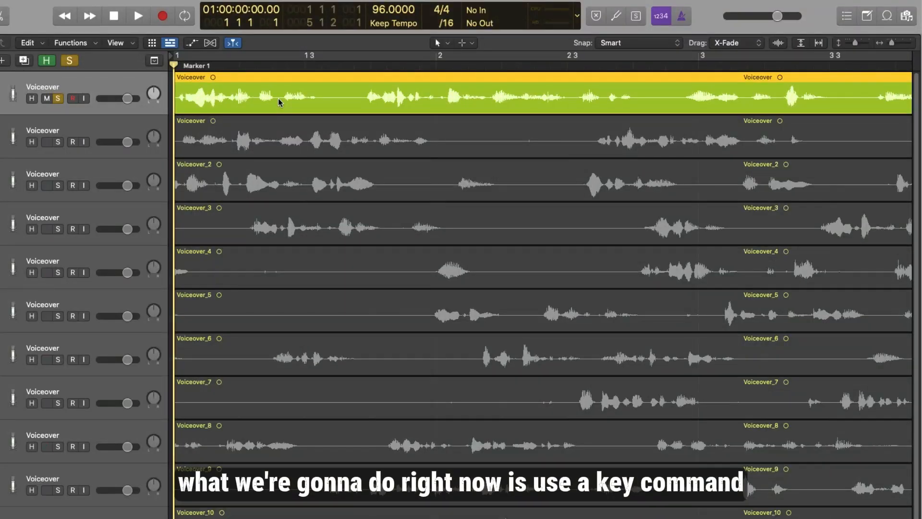
- Set a cycle range over the silent gap in the first voiceover, from 1 3 3 1 to 1 3 4 99, and play its noise
key("ctrl+z")
key("ctrl+z")
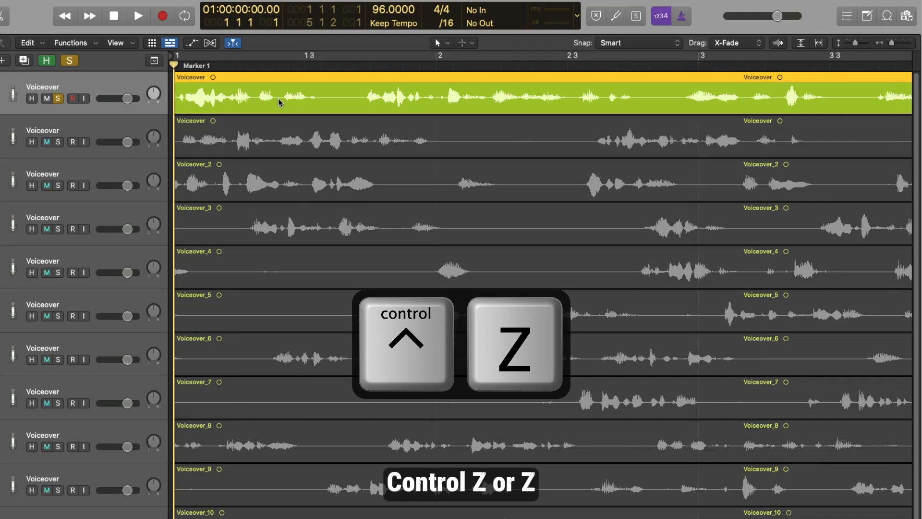
key("ctrl+z")
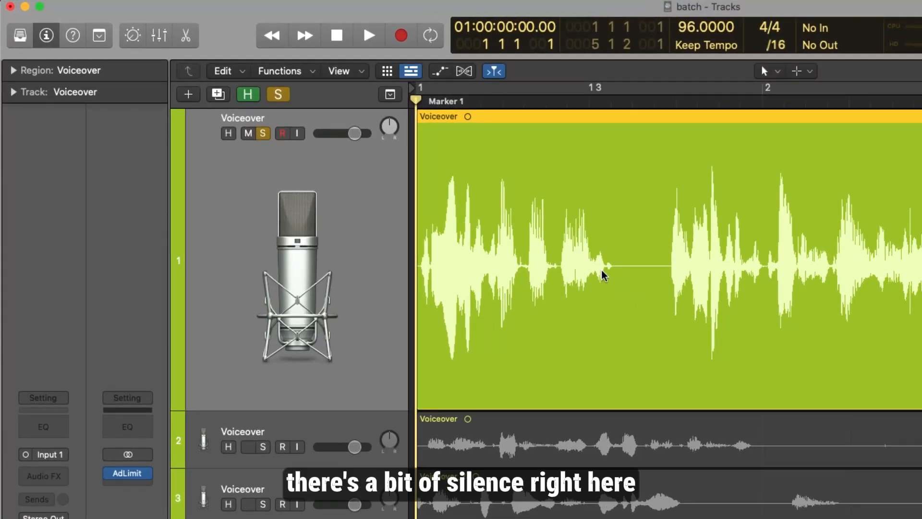
left_click_drag(633, 88, 661, 87)
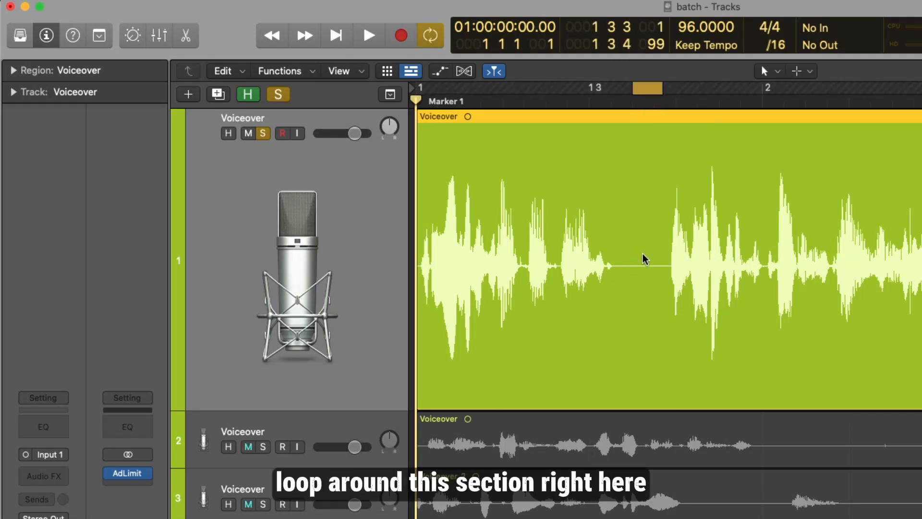
key("space")
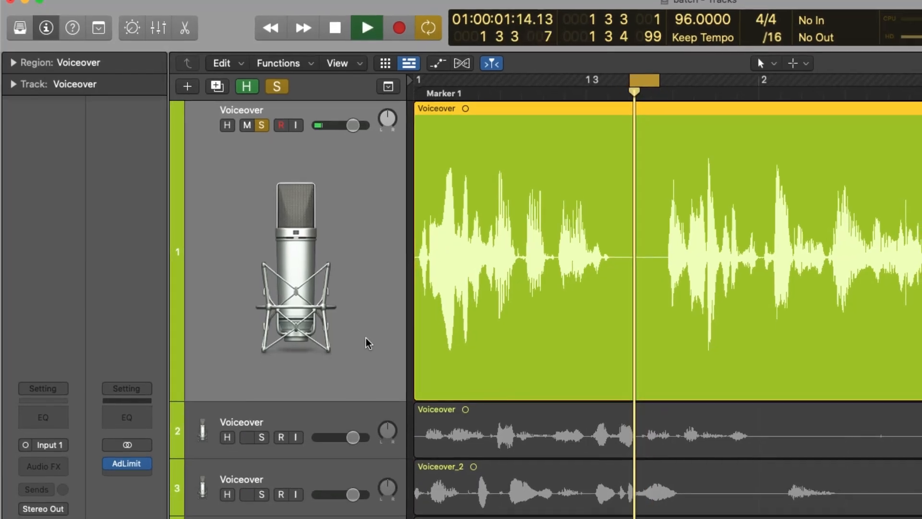
key("space")
mouse_move(114, 474)
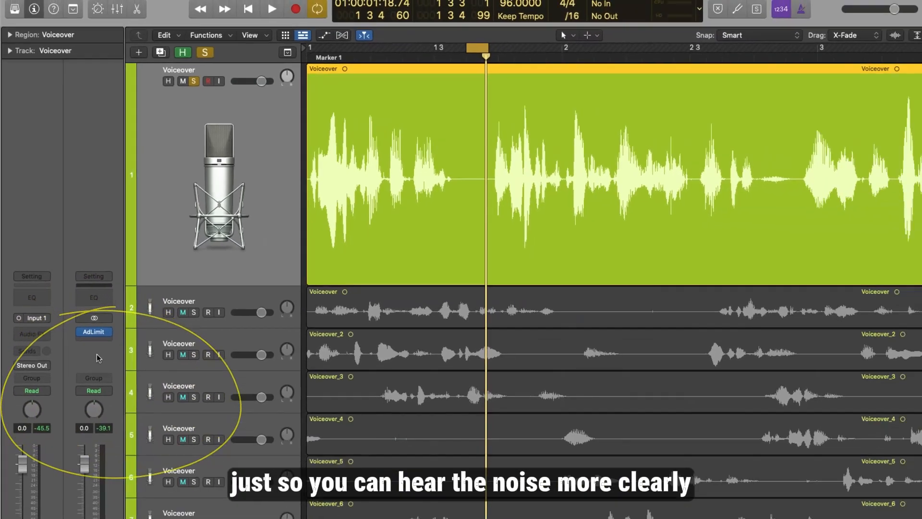
key("space")
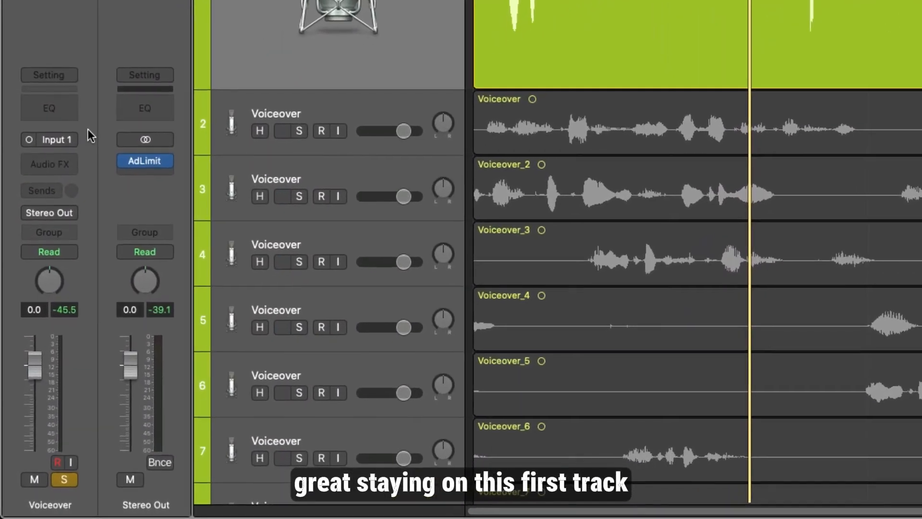
- Insert the mono X-Noise plug-in in the first voiceover track's audio effect slot
left_click(71, 162)
mouse_move(83, 200)
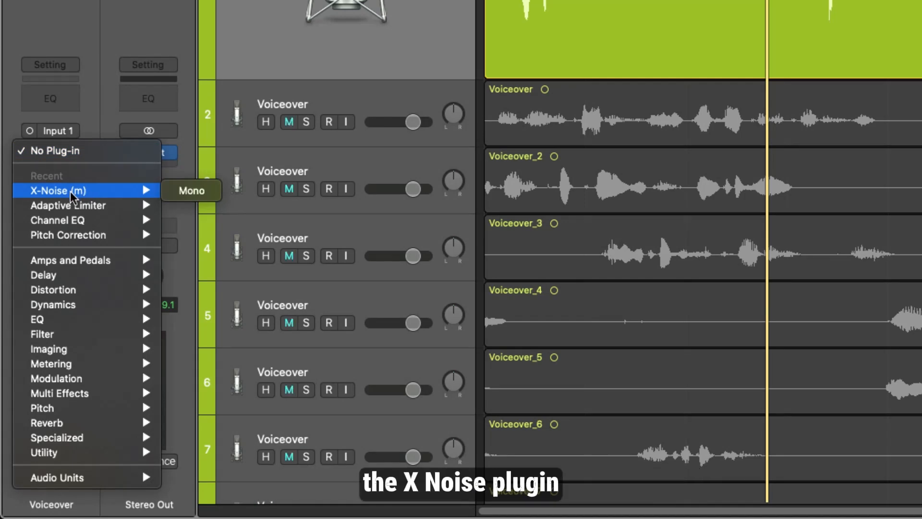
left_click(191, 190)
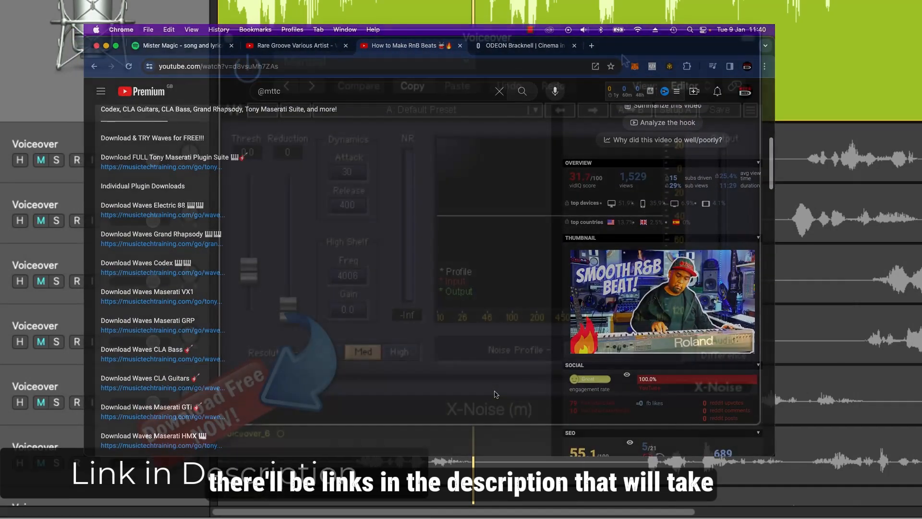
scroll(496, 394, "down", 4)
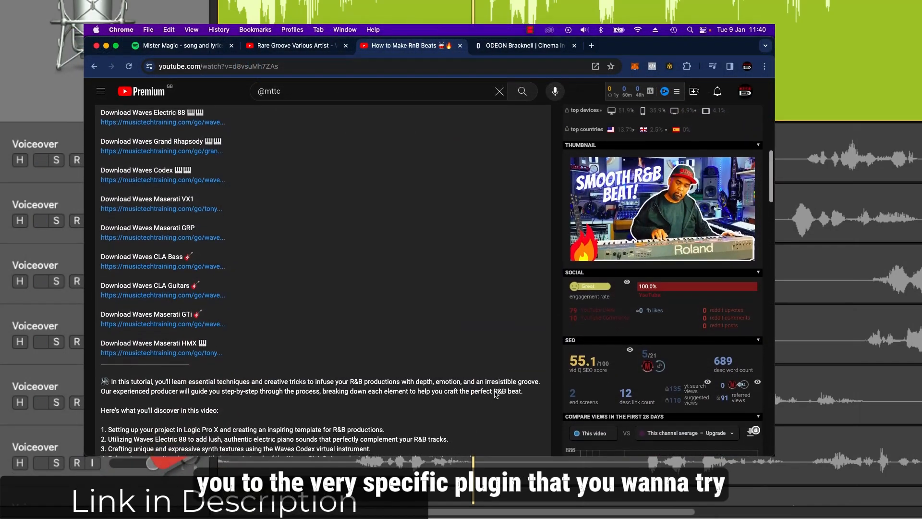
scroll(496, 395, "down", 5)
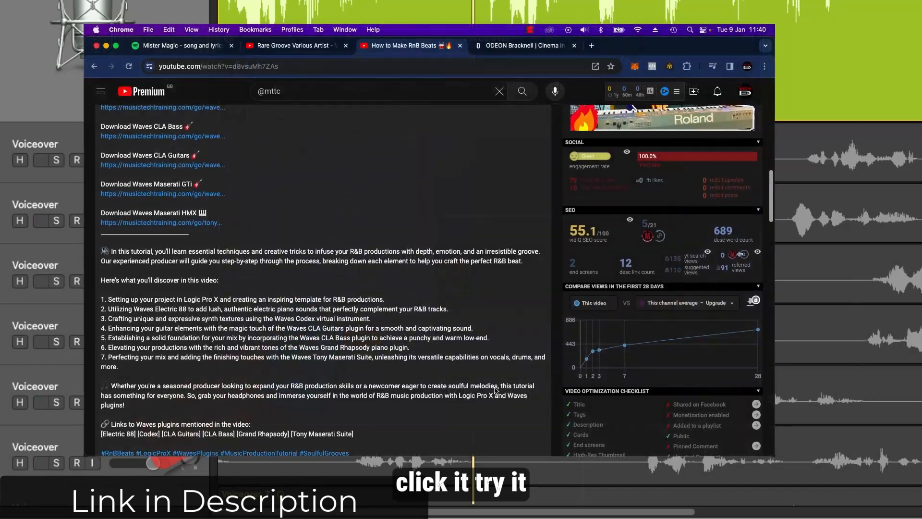
scroll(496, 390, "down", 5)
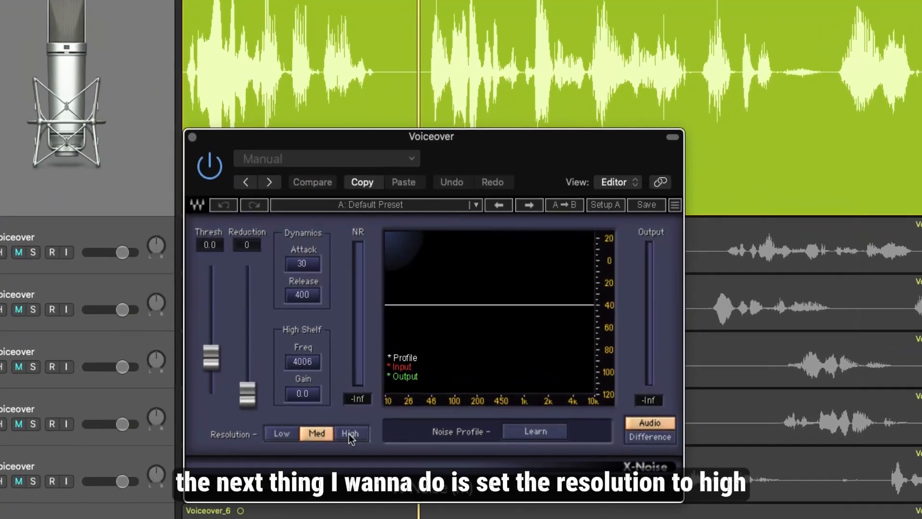
- Set X-Noise to High resolution, learn the noise profile from the silent gap, and set the threshold to 19.6 and reduction to 54
left_click(349, 434)
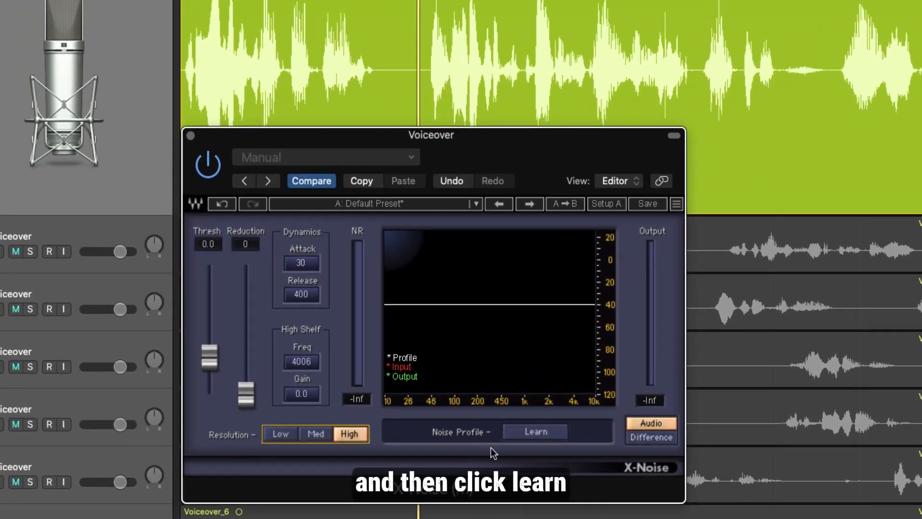
left_click(540, 433)
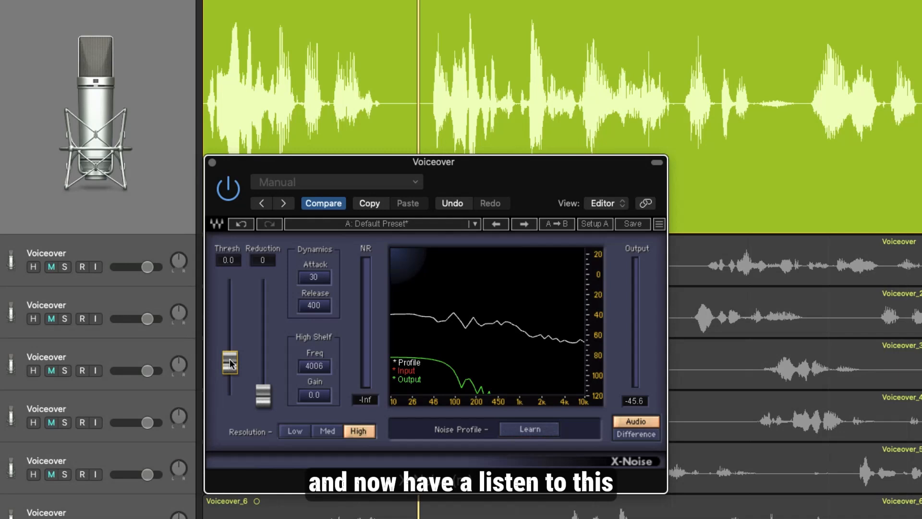
left_click_drag(231, 364, 241, 295)
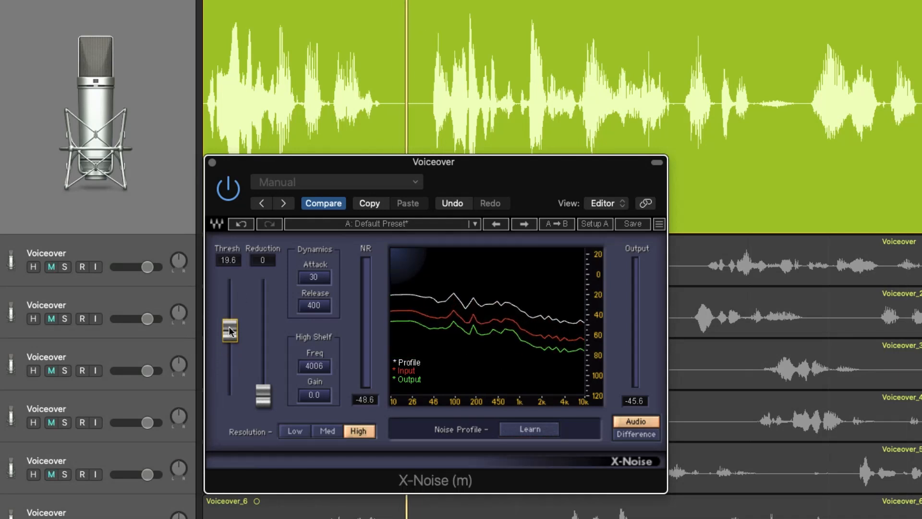
left_click_drag(263, 396, 263, 332)
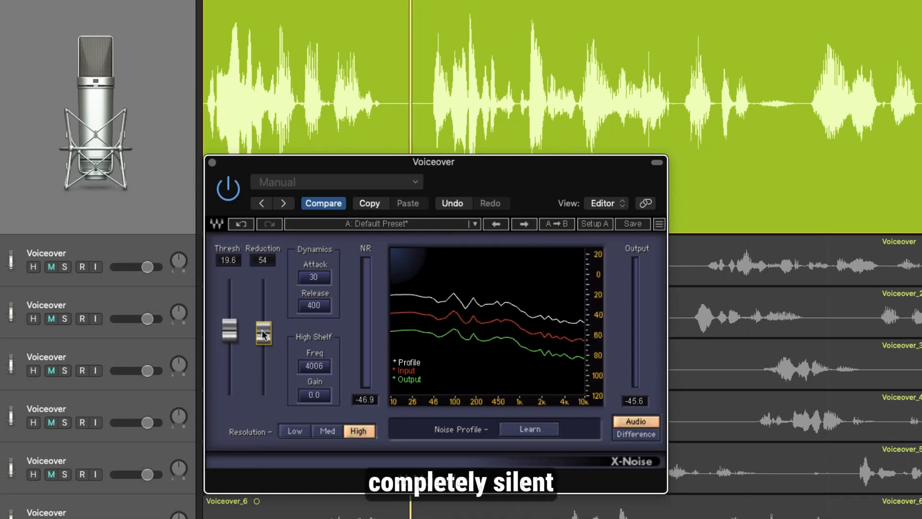
left_click(229, 197)
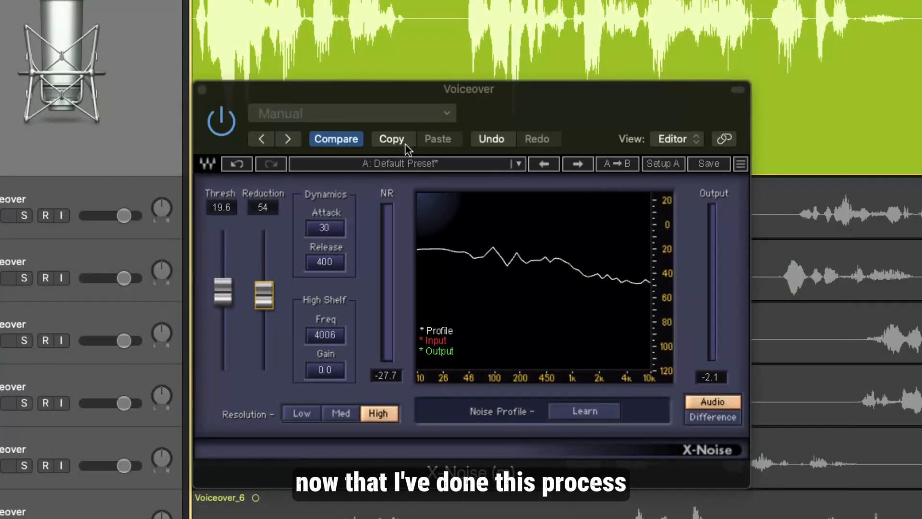
- Copy the X-Noise settings, bypass the plug-in on the first voiceover track and close its window
left_click(400, 138)
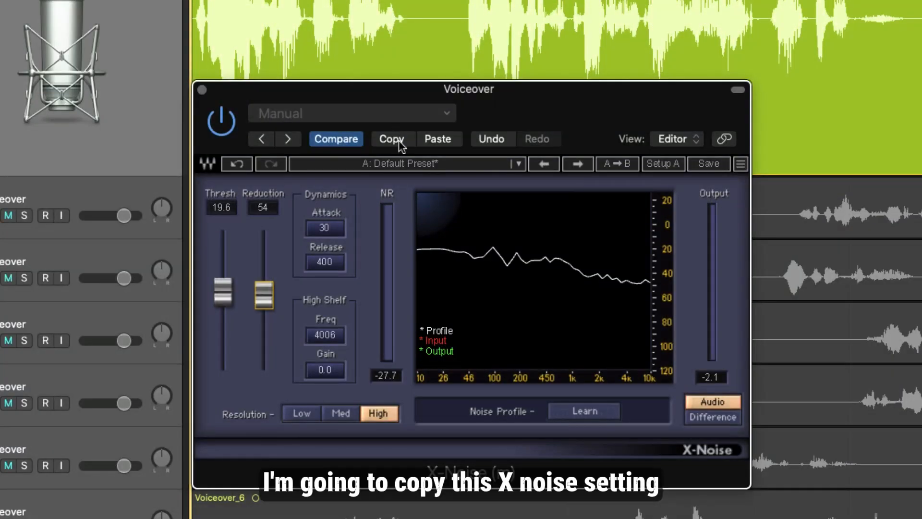
left_click(391, 141)
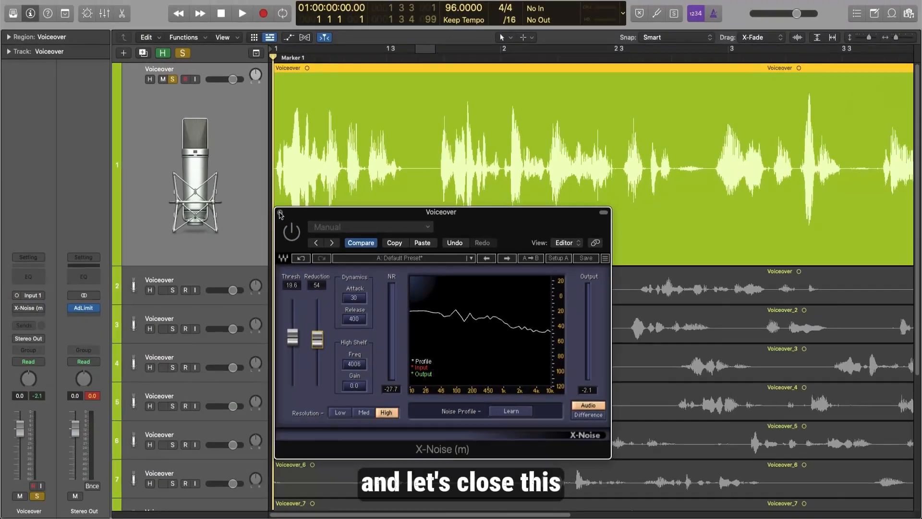
left_click(202, 90)
- Open Selection-Based Processing for the 11 selected voiceover regions and paste the copied settings into the X-Noise plug-in of set A
left_click(194, 38)
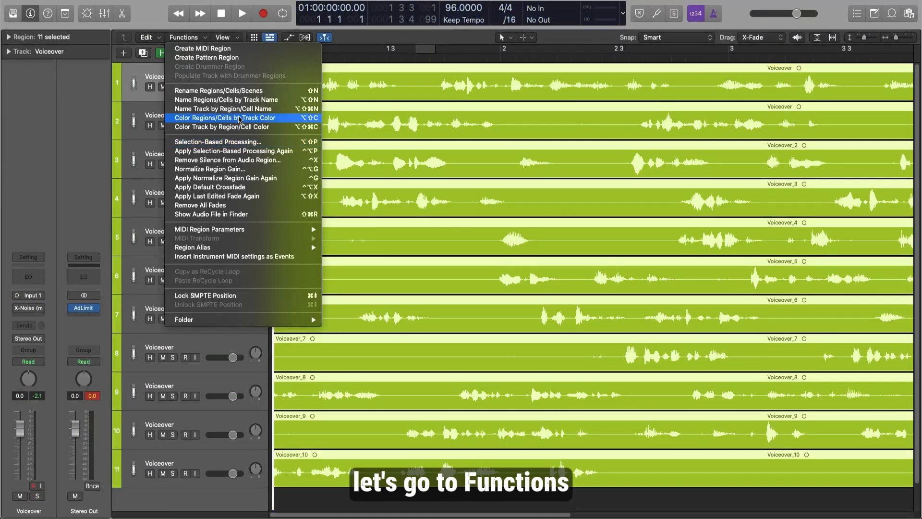
left_click(246, 142)
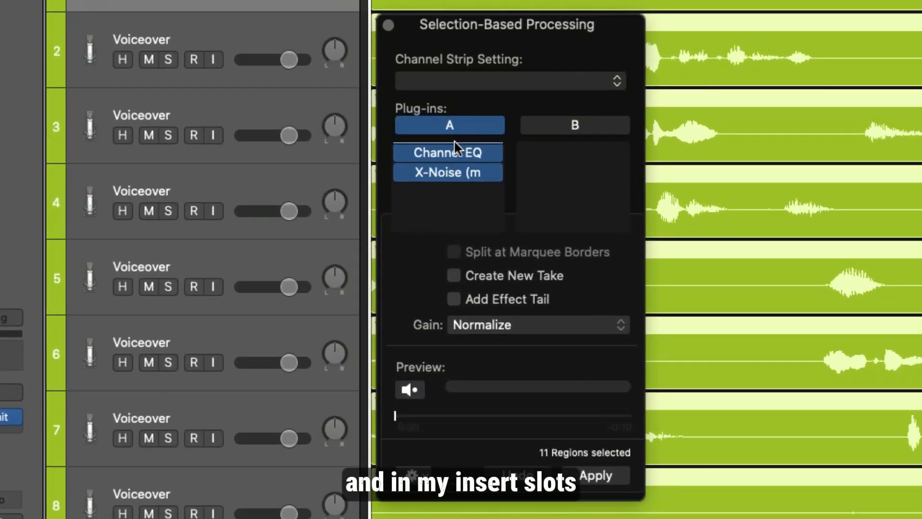
left_click(451, 151)
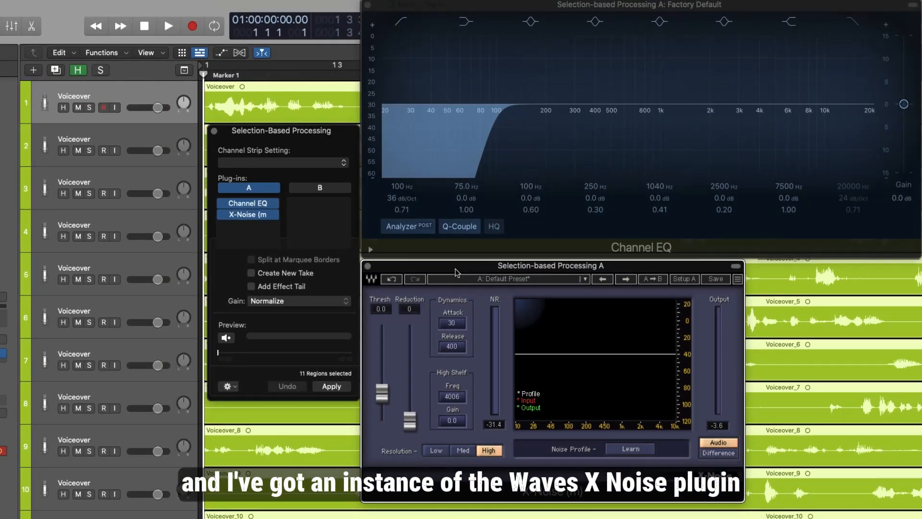
double_click(523, 269)
left_click(530, 300)
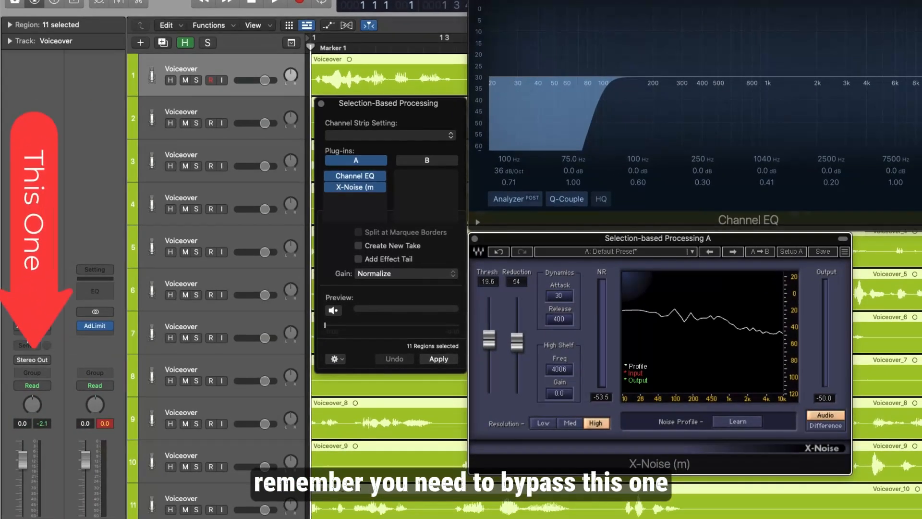
- Remove the X-Noise plug-in from the first voiceover track's channel strip
left_click(49, 326)
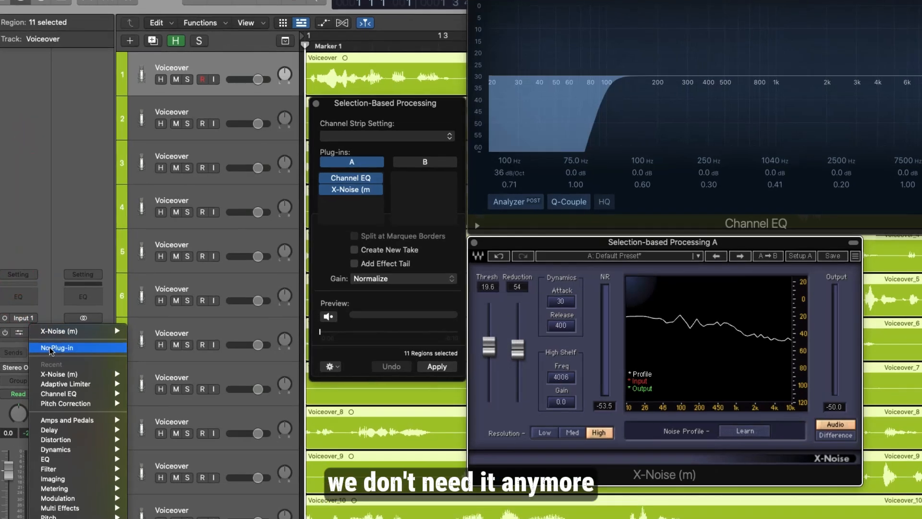
left_click(64, 340)
- Set the Selection-Based Processing gain to Overload Protection and preview the processing on the first voiceover region
left_click(370, 274)
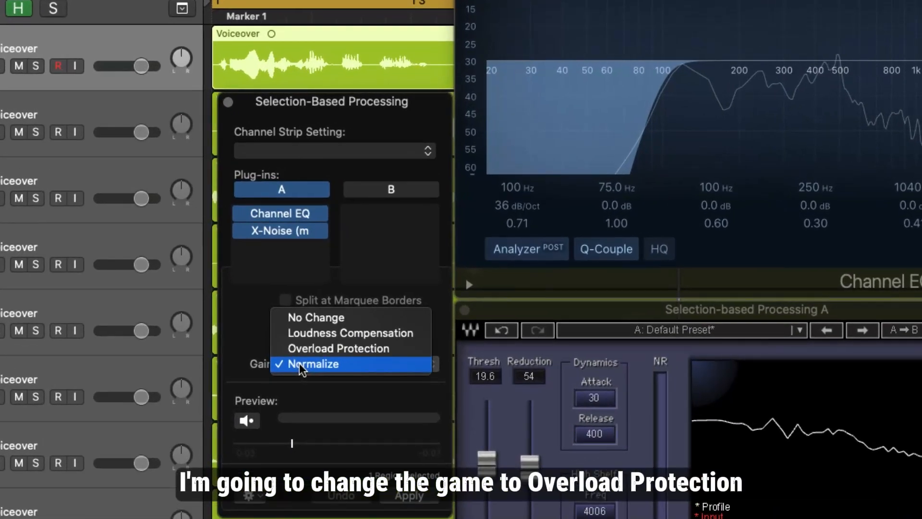
left_click(384, 351)
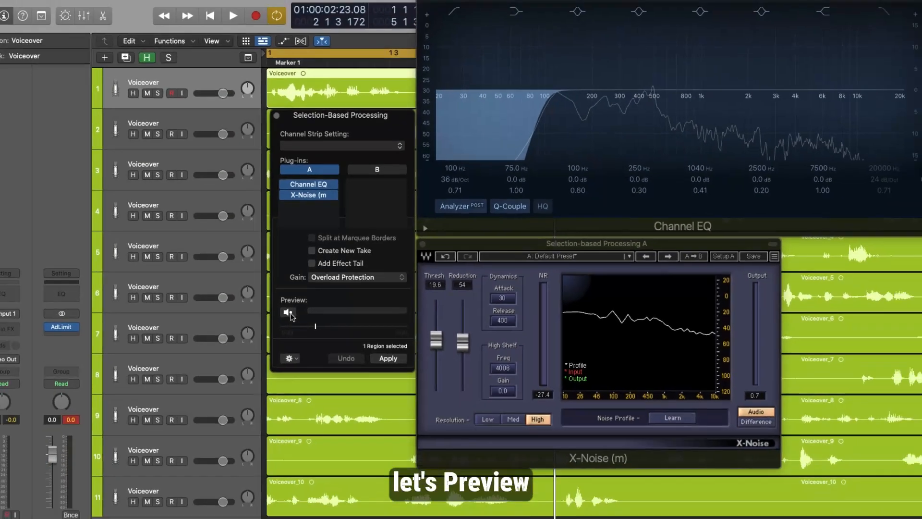
left_click(246, 421)
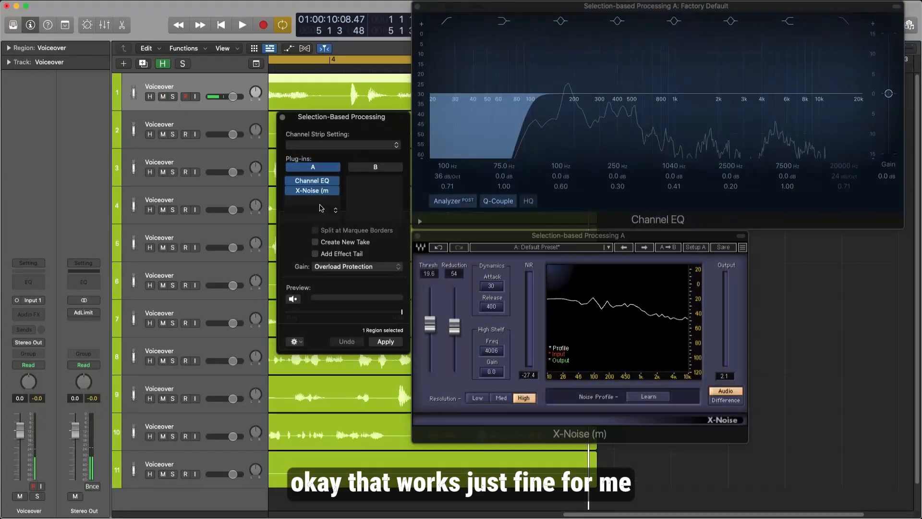
- Select all 11 voiceover regions and apply the Selection-Based Processing to them
left_click(341, 364)
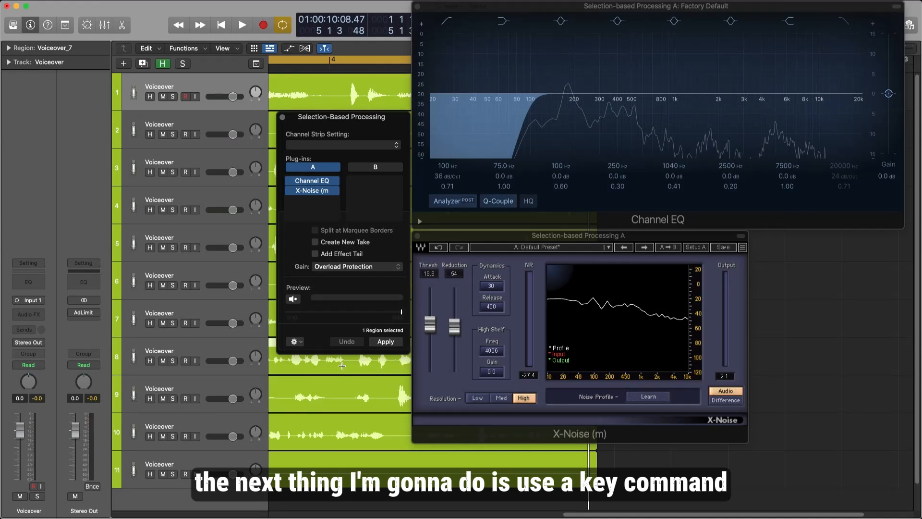
key("super+a")
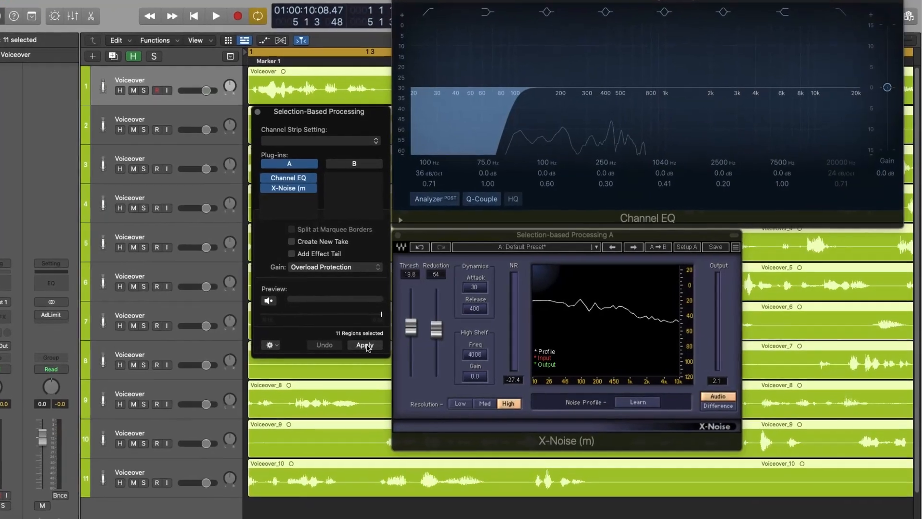
left_click(365, 346)
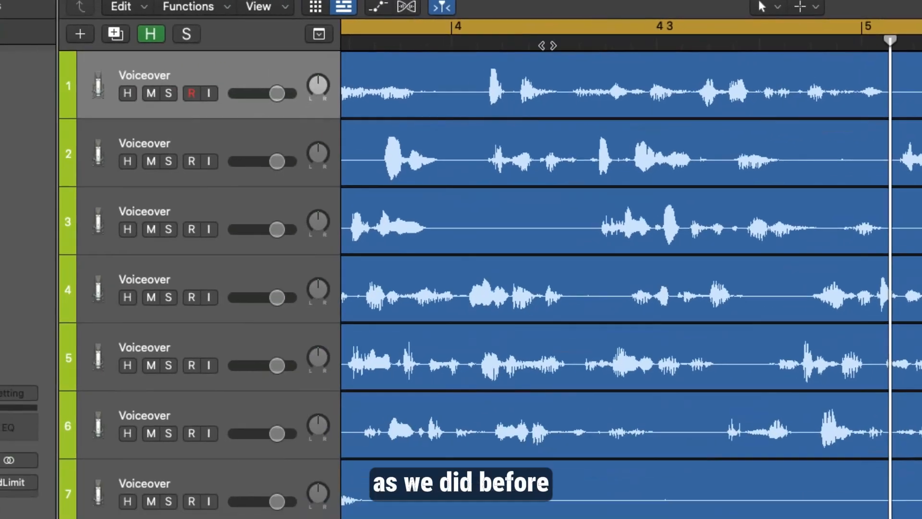
- Export all processed voiceover regions as audio files, with a filename pattern of the custom text "Processed Audio" followed by the Increment element
key("super+a")
right_click(557, 94)
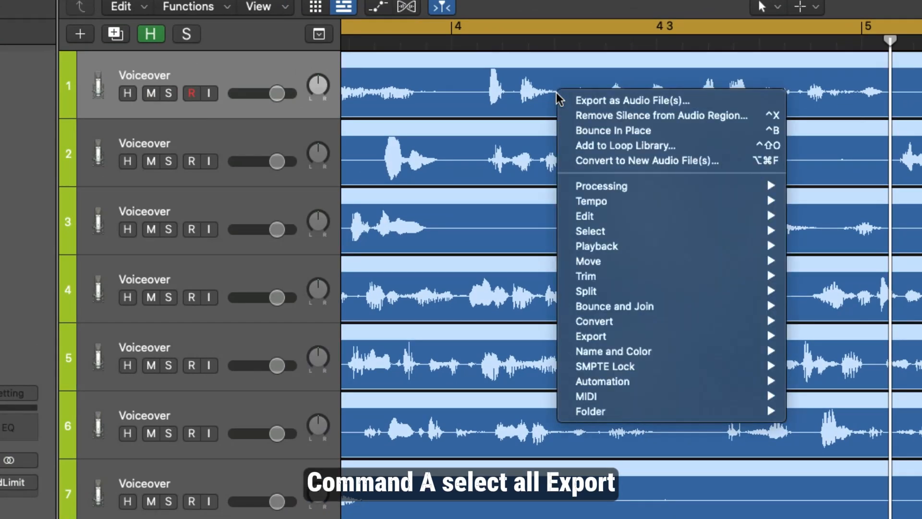
mouse_move(624, 336)
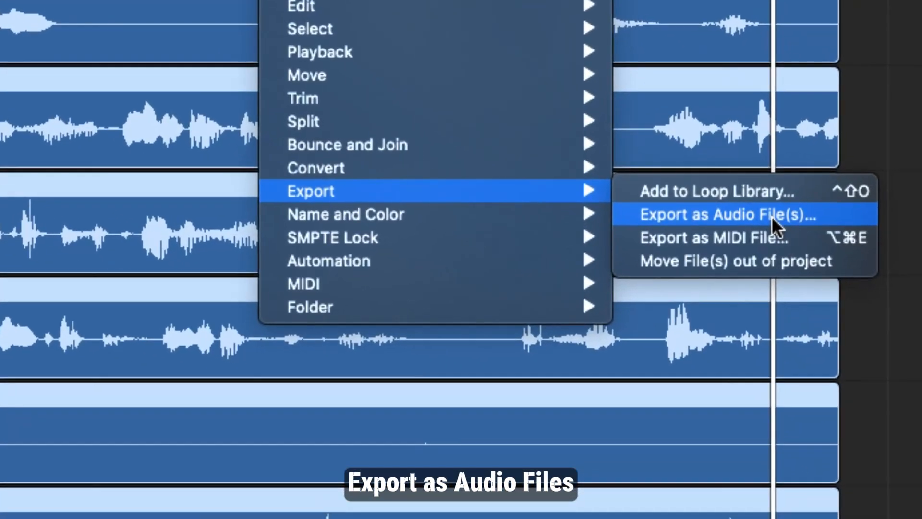
left_click(886, 352)
triple_click(225, 492)
type("Processed Audio")
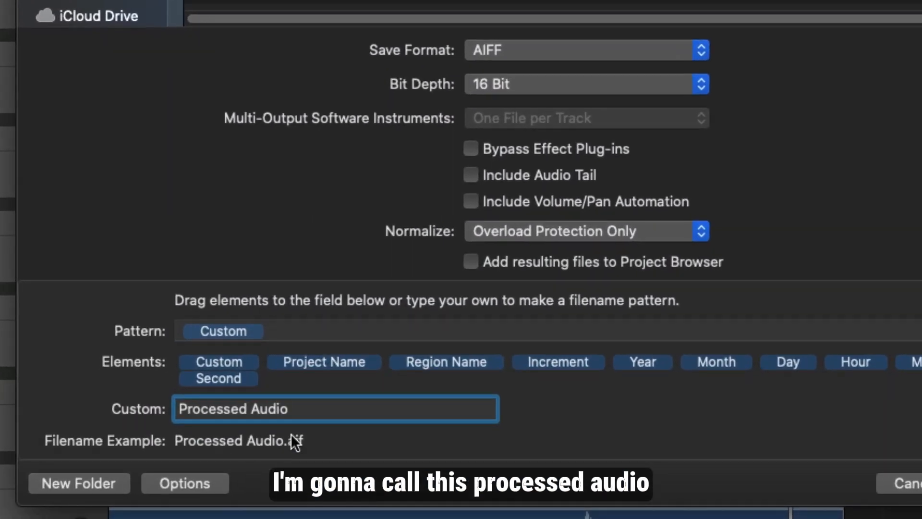
left_click_drag(558, 361, 476, 336)
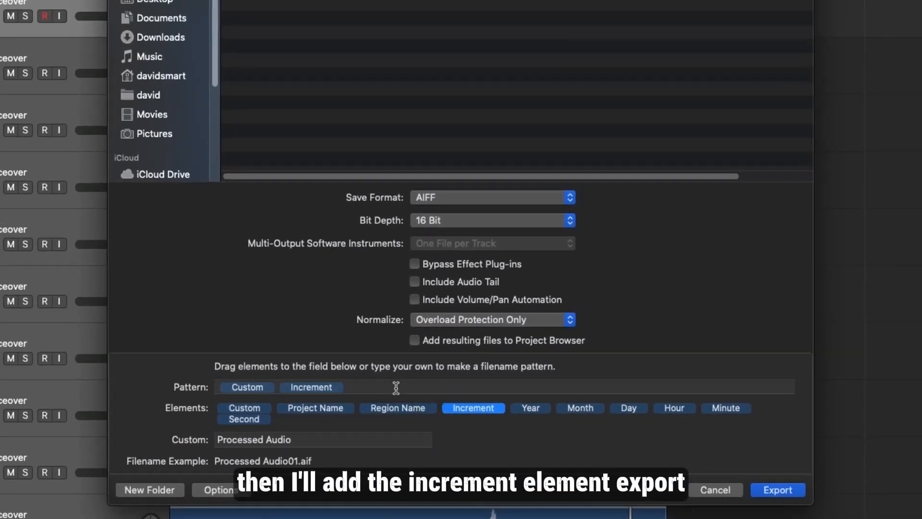
left_click(769, 493)
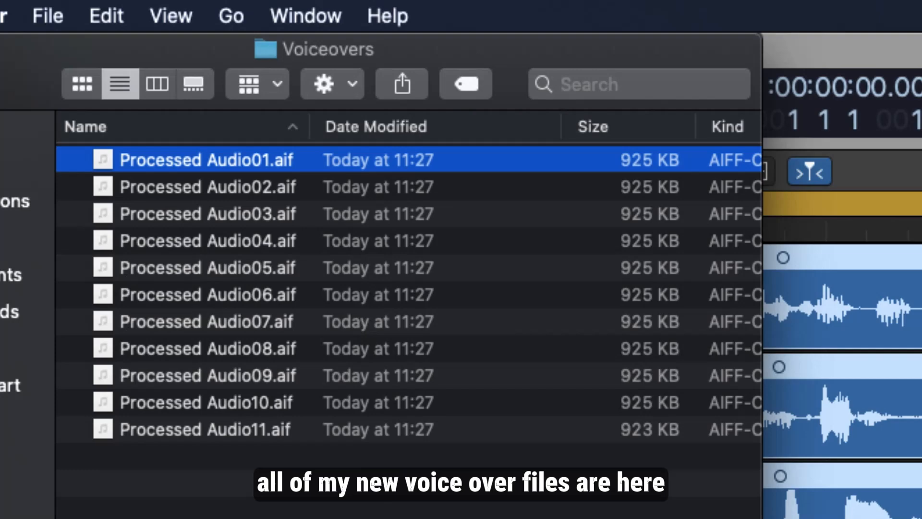
left_click(216, 440)
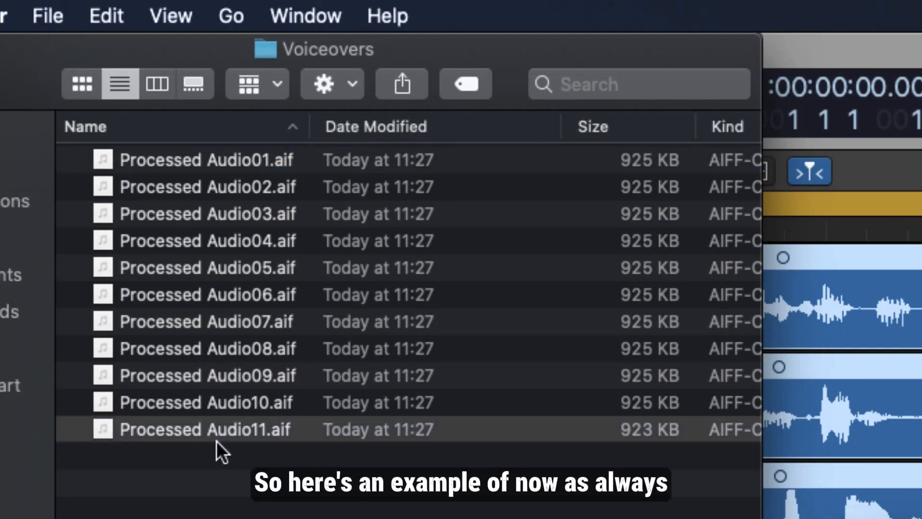